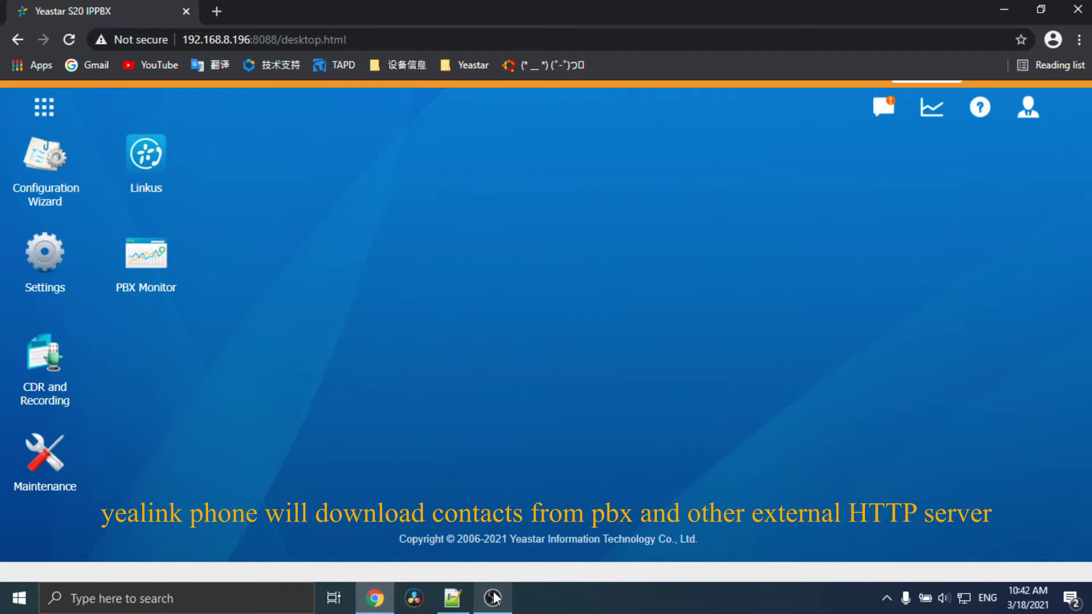
Bring the yeastar3.xml phonebook window in Notepad++ to the front
left_click(452, 598)
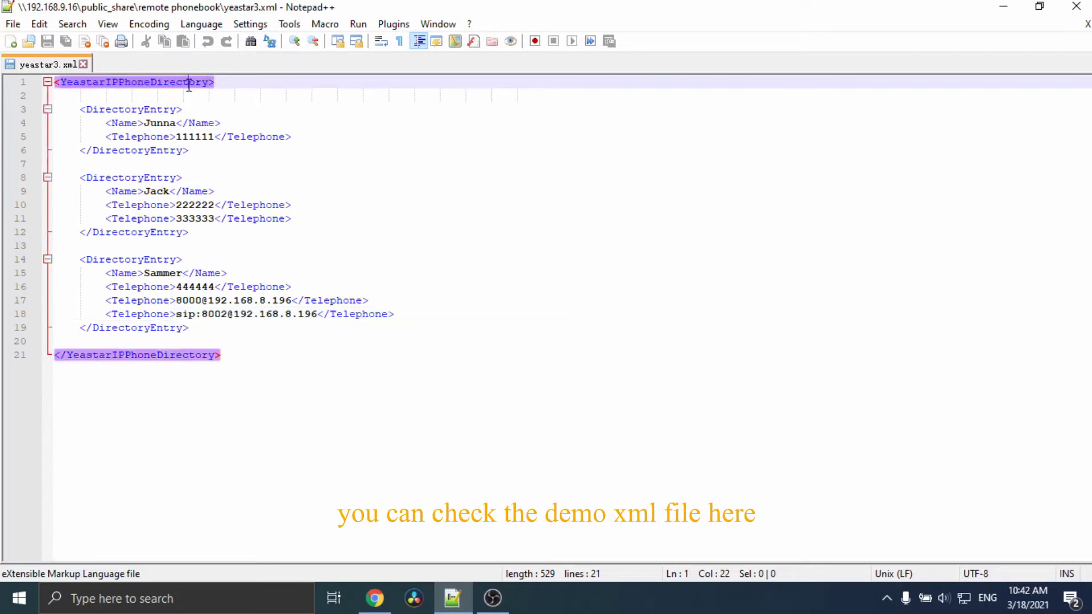
Inspect the root tag, Telephone tags, the name Junna and numbers 111111, 333333, 222222
double_click(189, 82)
double_click(178, 328)
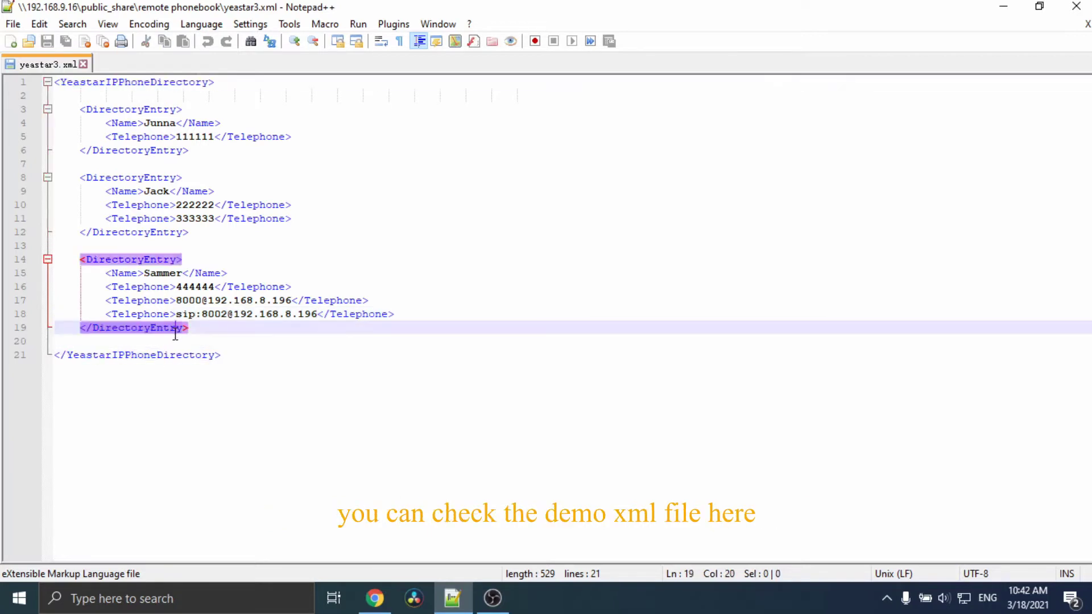
left_click(198, 150)
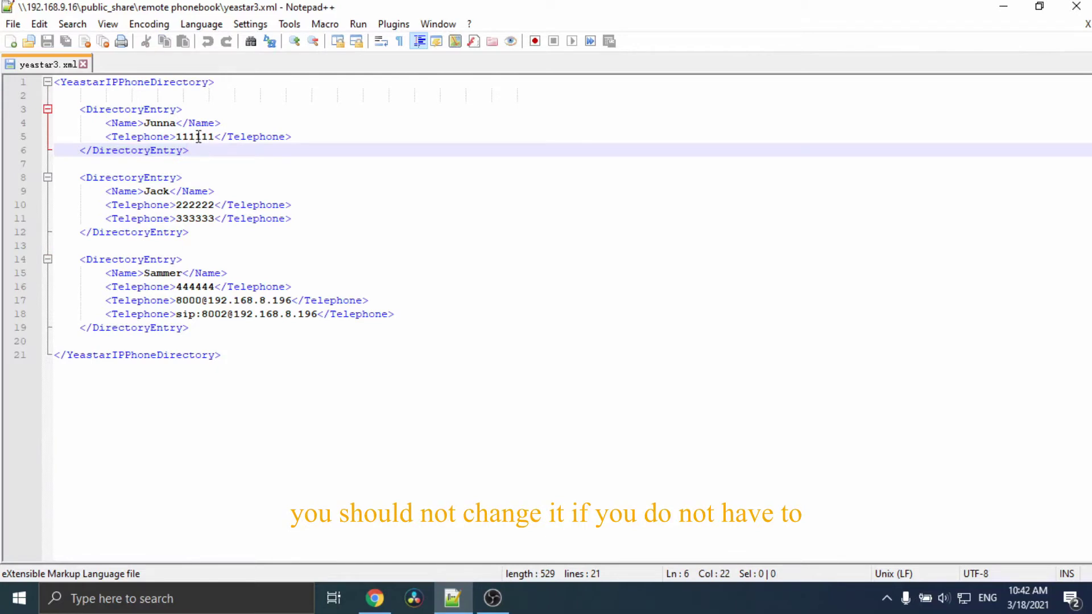
double_click(148, 138)
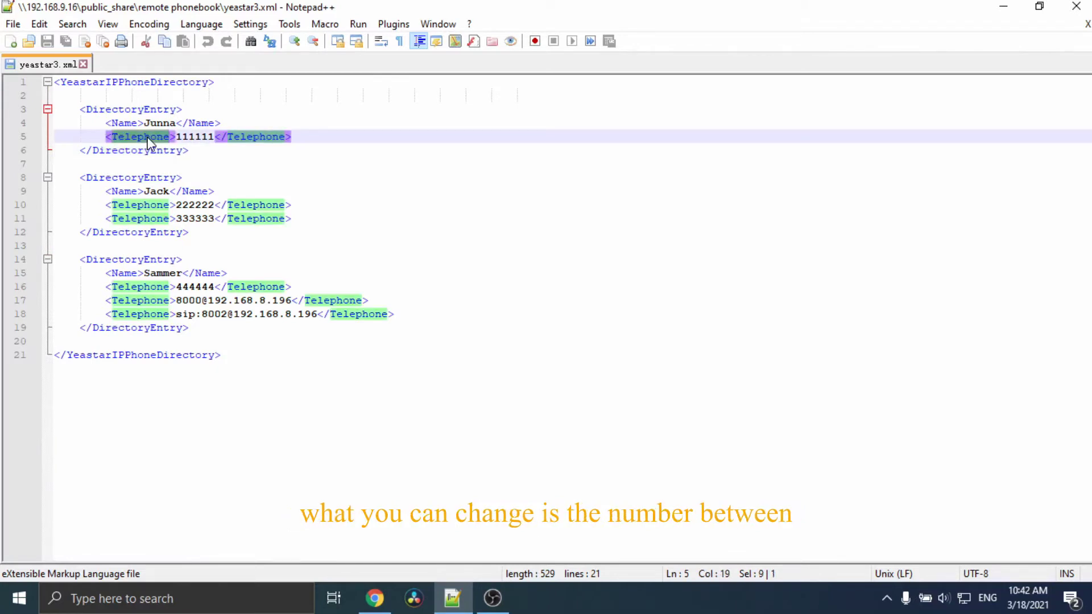
left_click(129, 123)
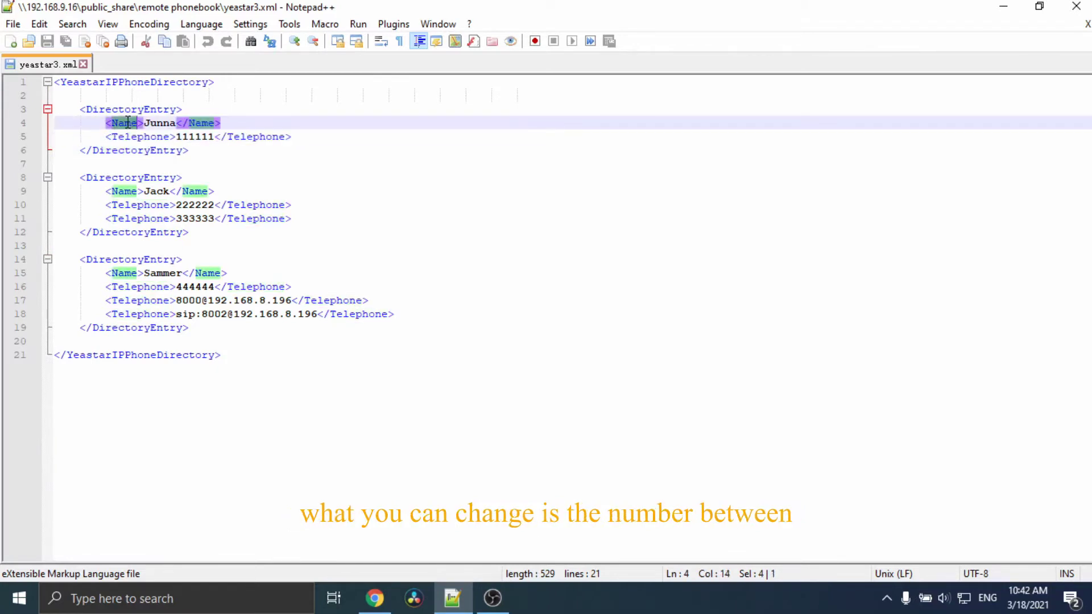
left_click(162, 124)
double_click(161, 124)
double_click(195, 138)
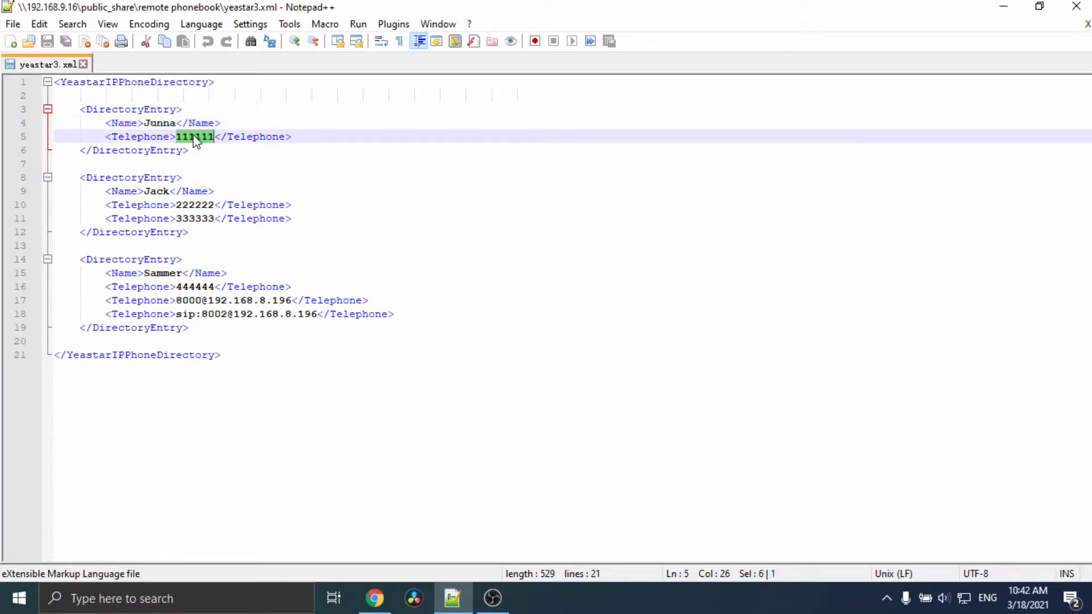
double_click(195, 219)
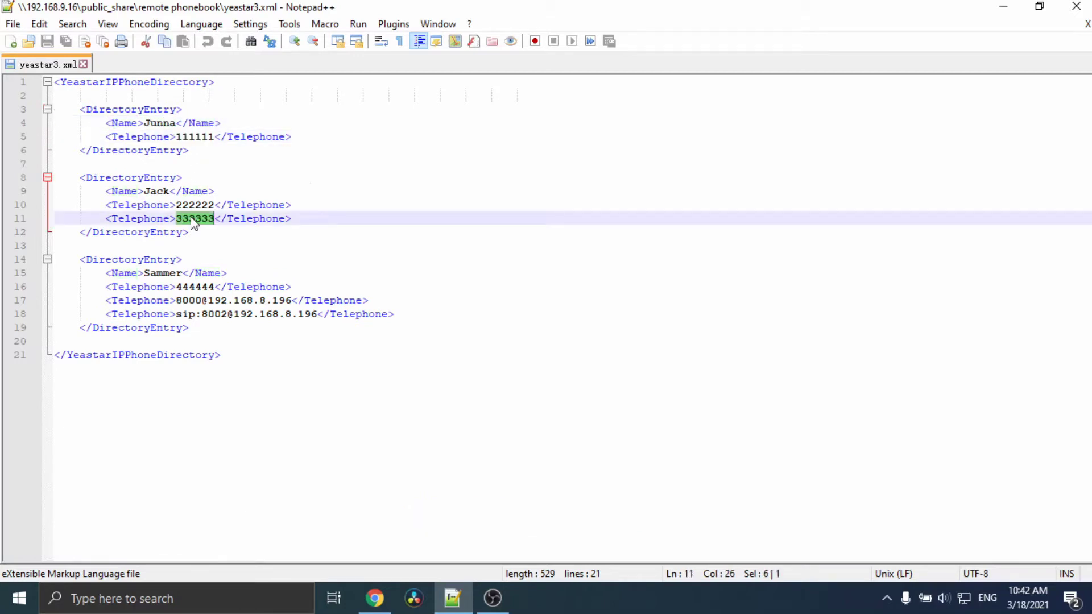
left_click(196, 206)
double_click(196, 205)
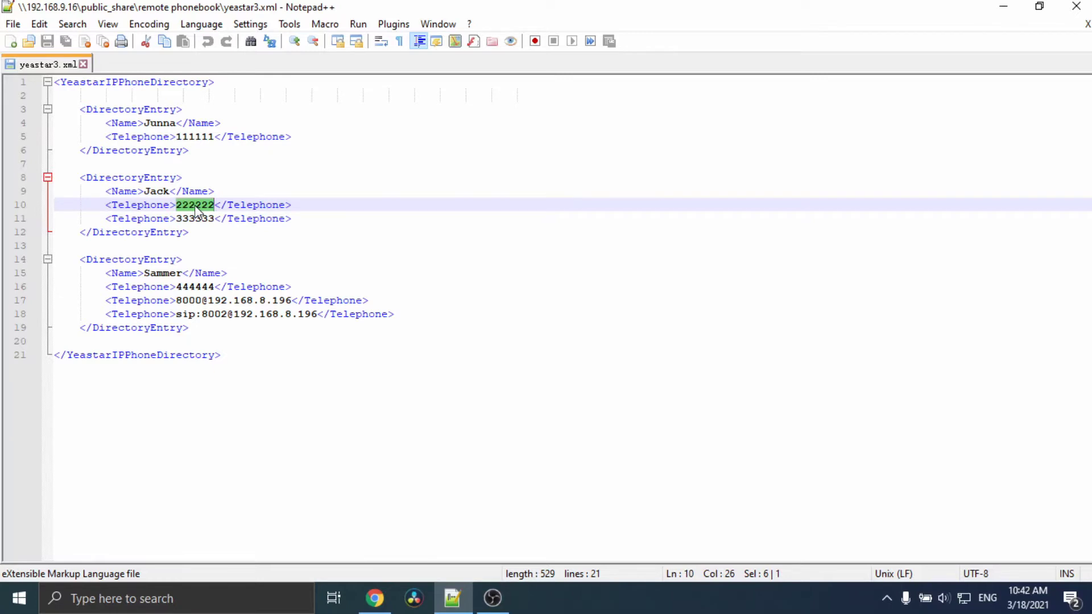
left_click(195, 205)
Examine Sammer's telephone lines with extension 8000 at 192.168.8.196, then return to the browser
left_click(398, 314)
left_click_drag(397, 315, 52, 288)
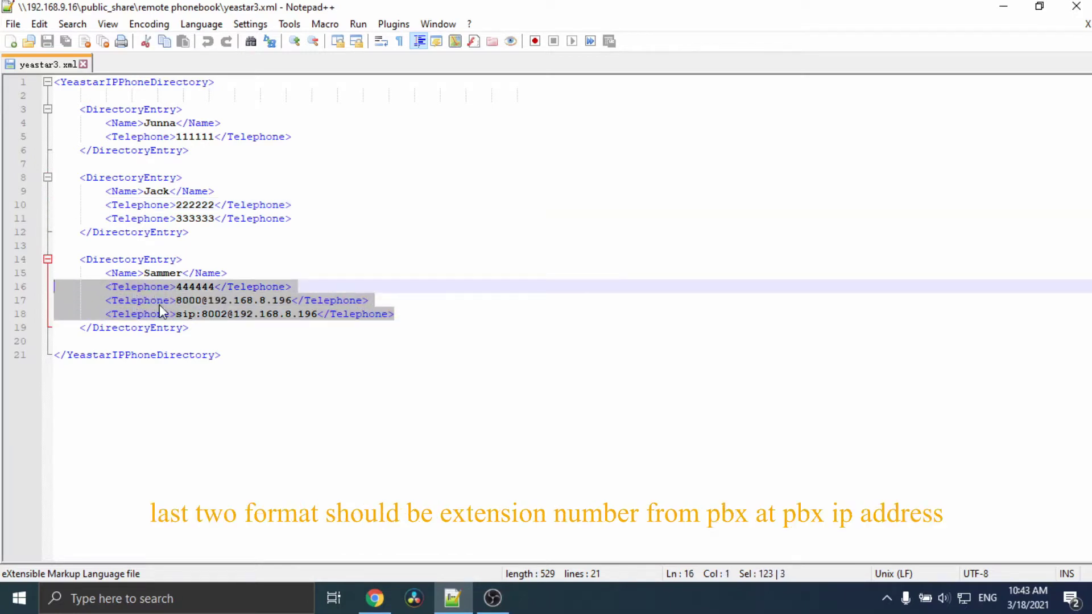
left_click(381, 300)
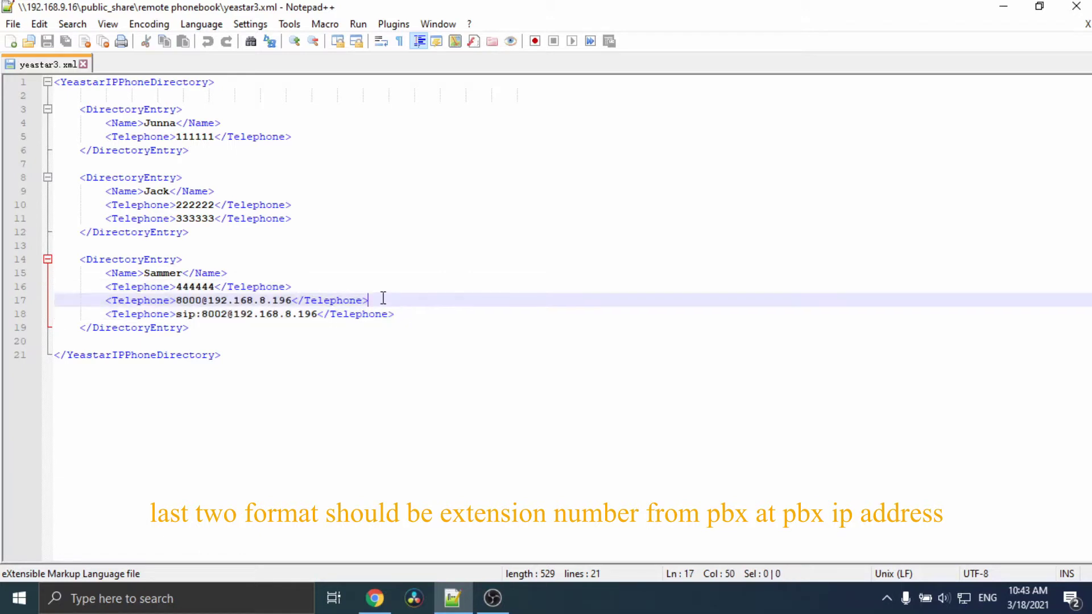
double_click(189, 301)
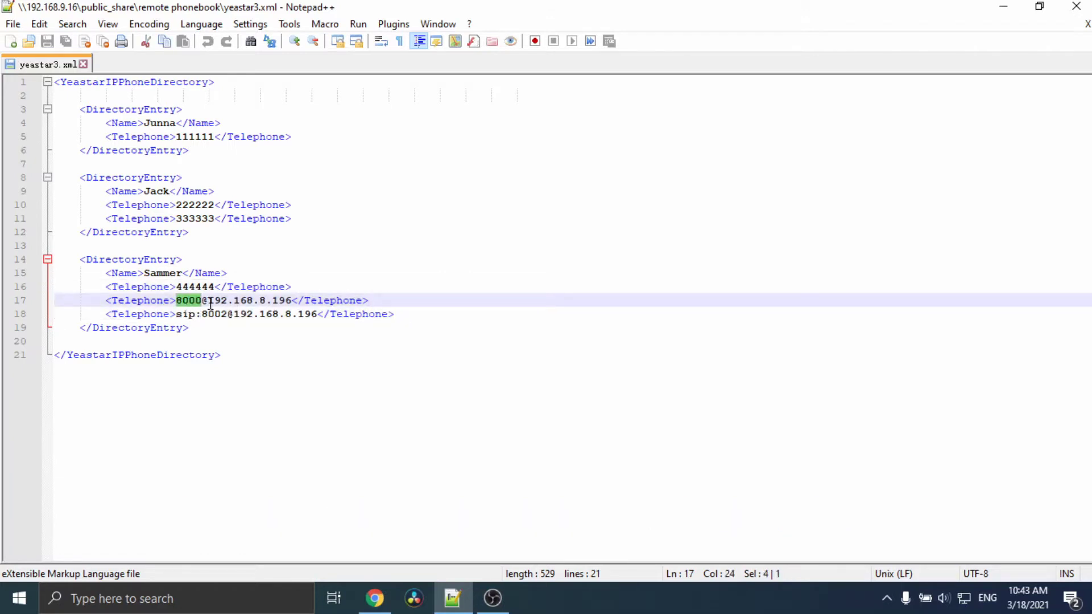
left_click(210, 300)
left_click_drag(210, 301, 292, 300)
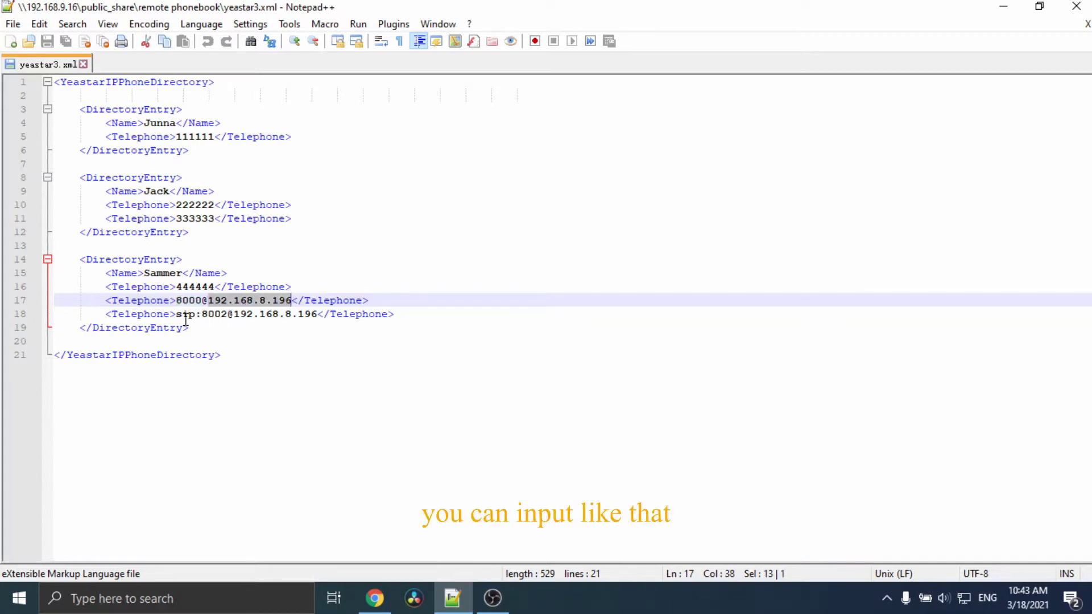
left_click_drag(176, 314, 318, 316)
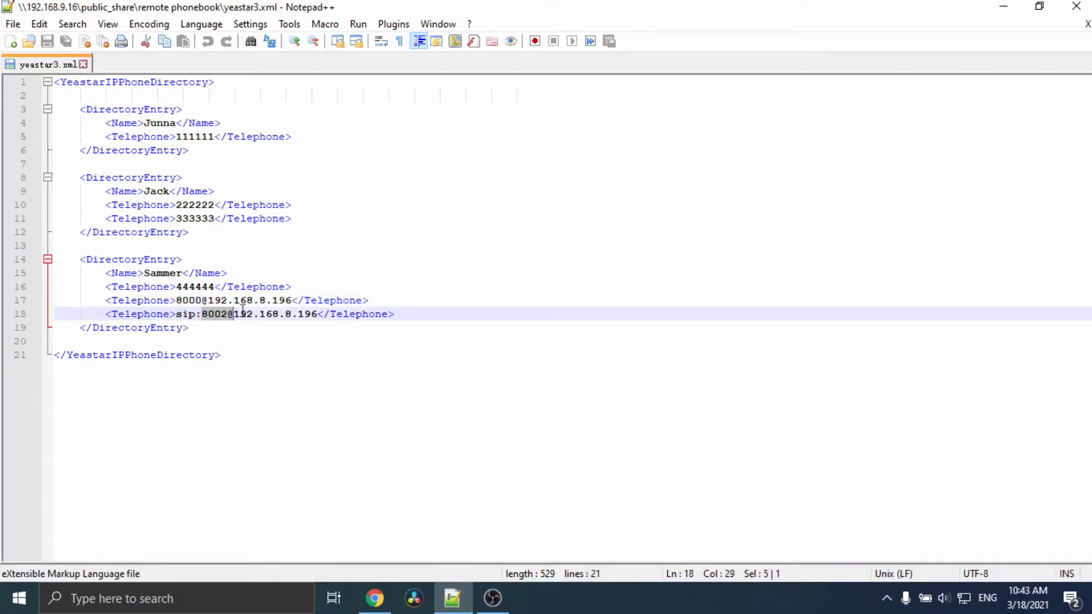
left_click(318, 314)
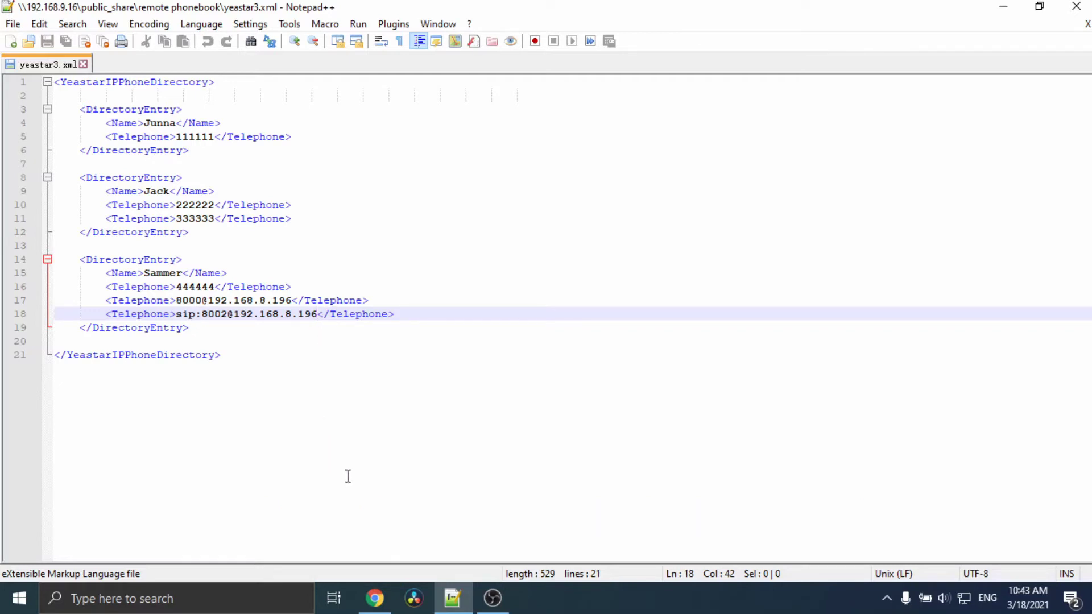
left_click(367, 601)
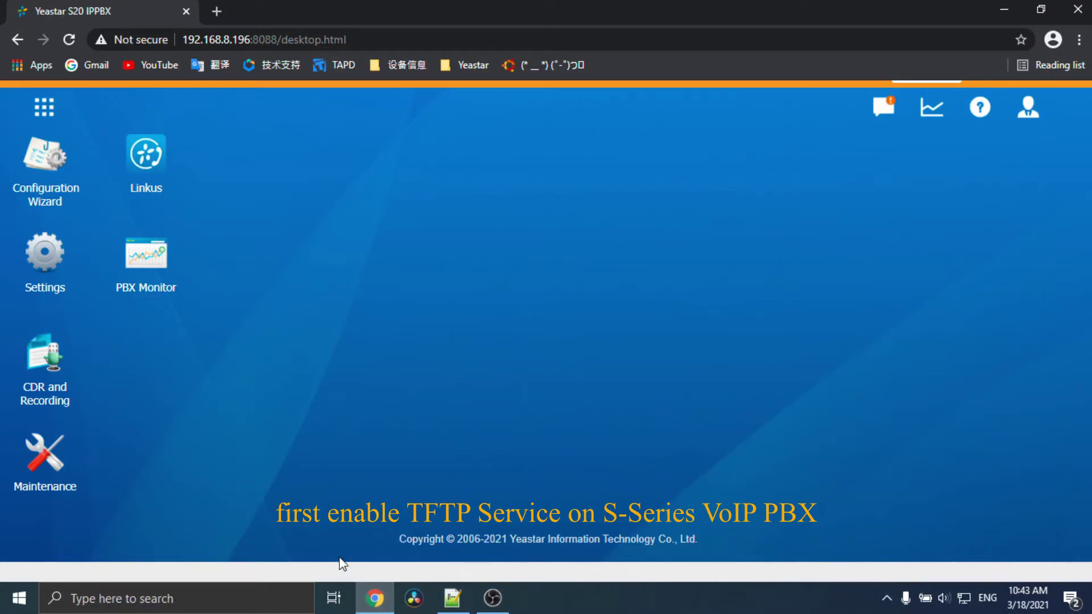
Enable the TFTP service under System Security > Service and save the setting
left_click(36, 264)
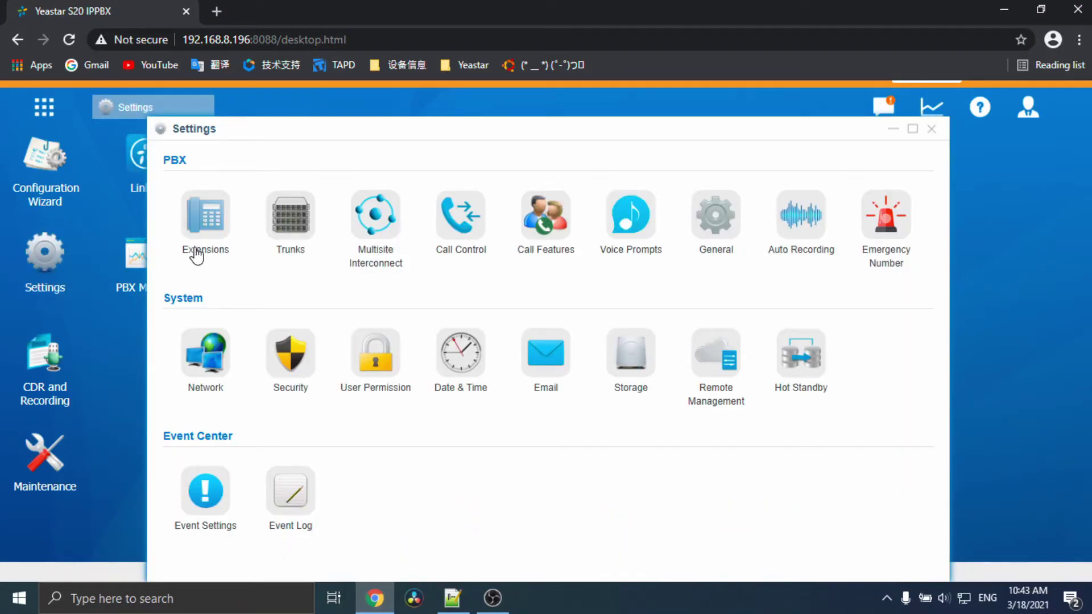
left_click(281, 367)
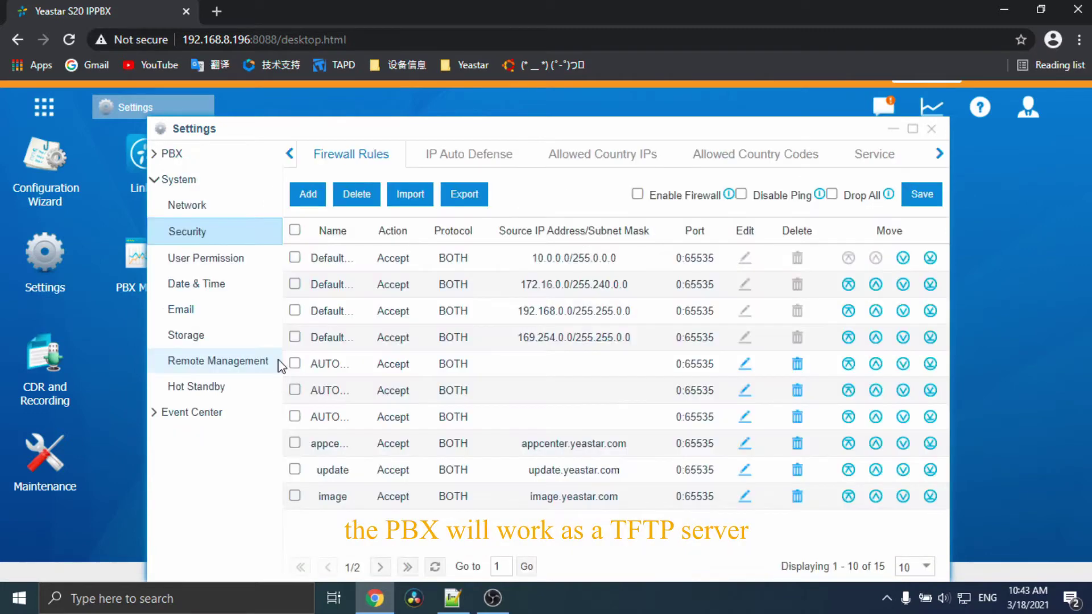
left_click(878, 162)
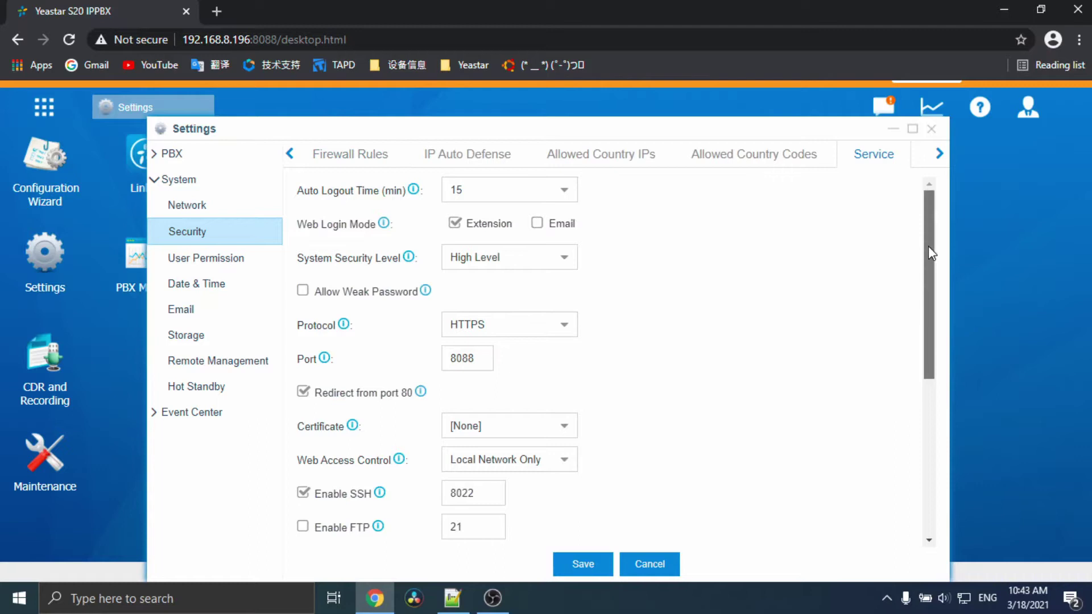
left_click_drag(928, 246, 929, 335)
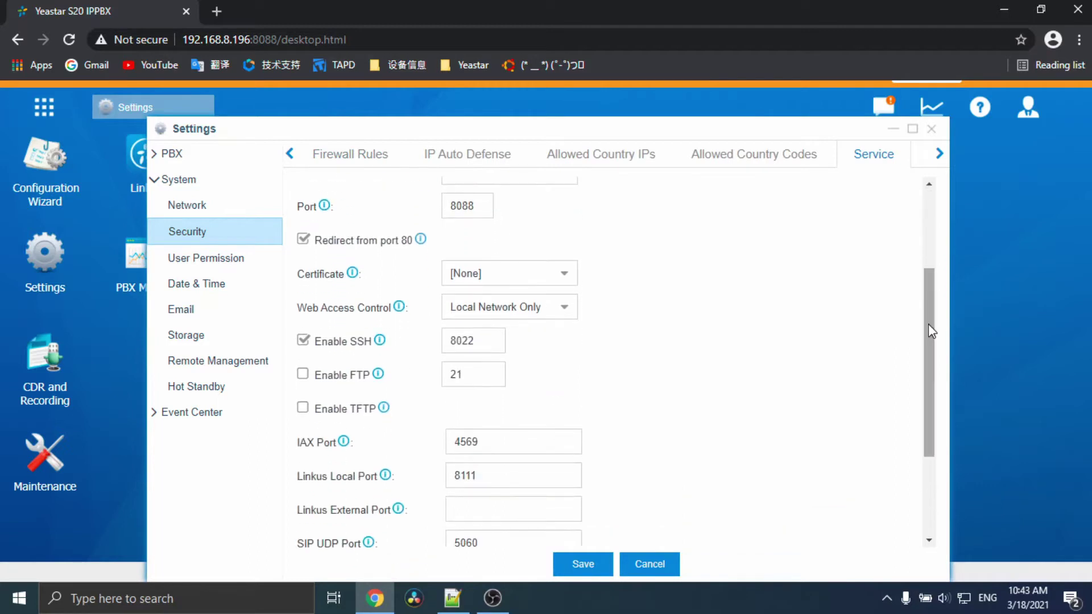
left_click(302, 408)
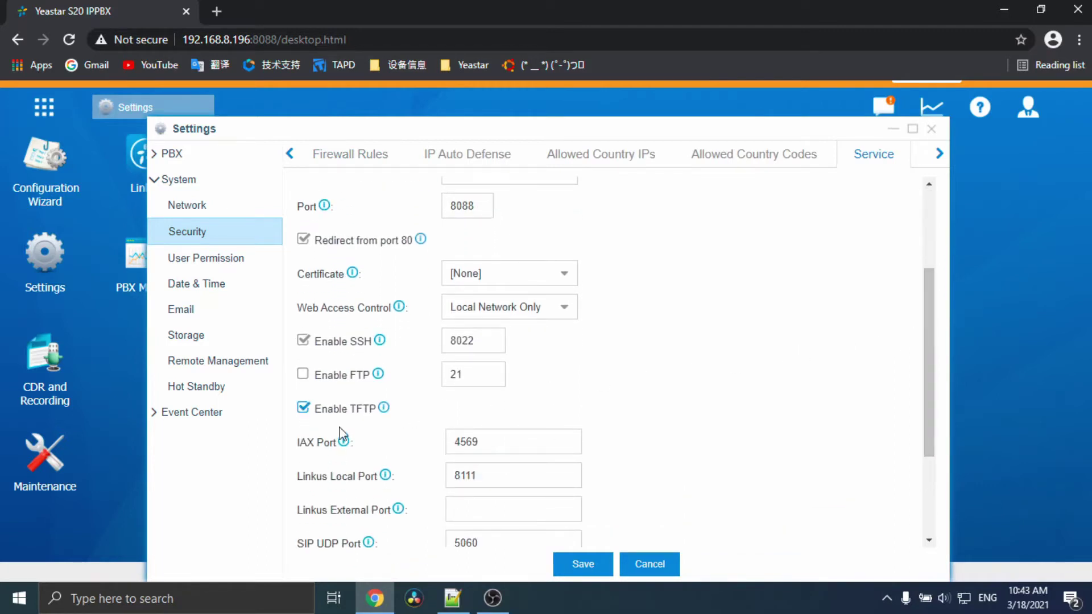
left_click(584, 564)
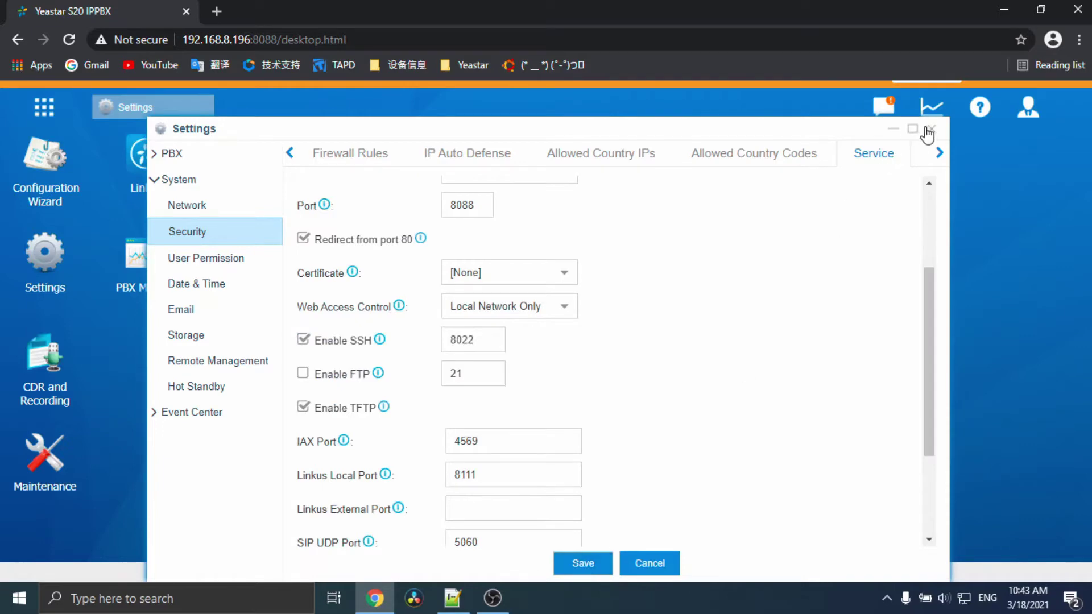
Upload yeastar3.xml from the computer into Auto Provisioning's Upload Files list
left_click(934, 130)
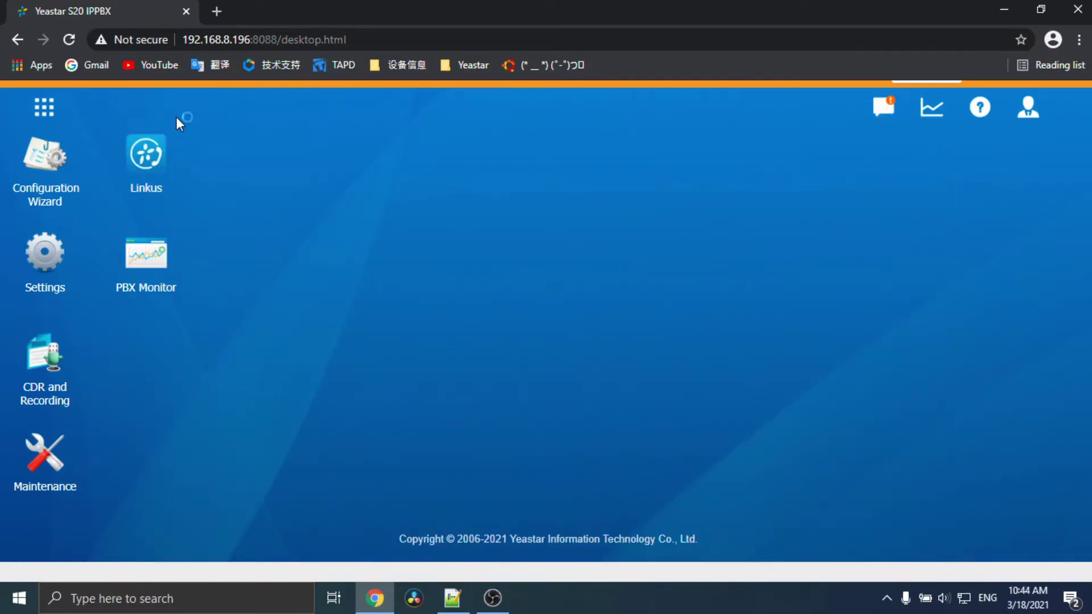
left_click(43, 110)
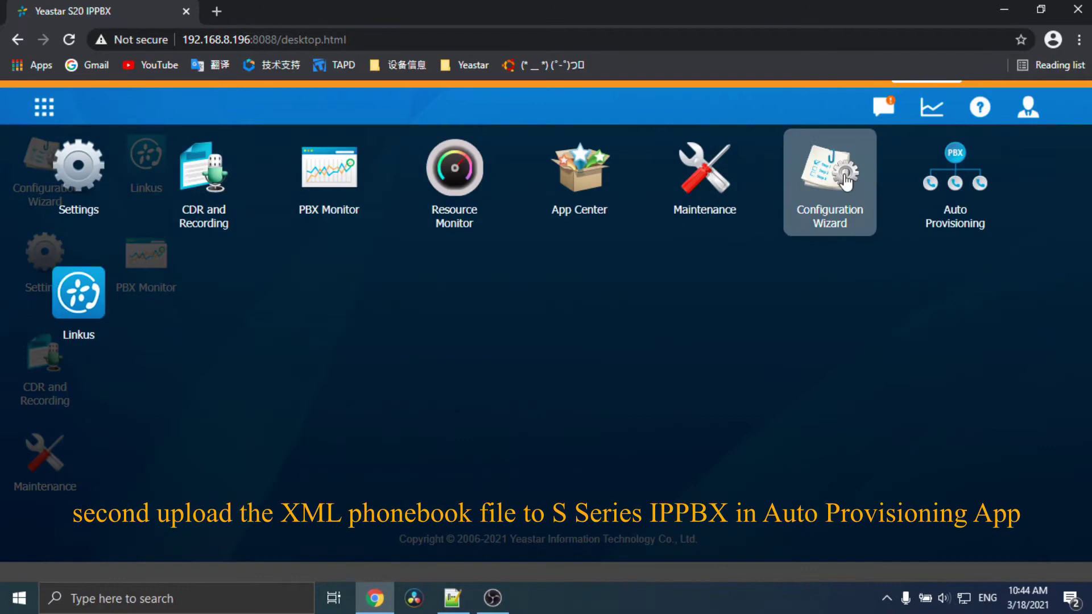
left_click(954, 194)
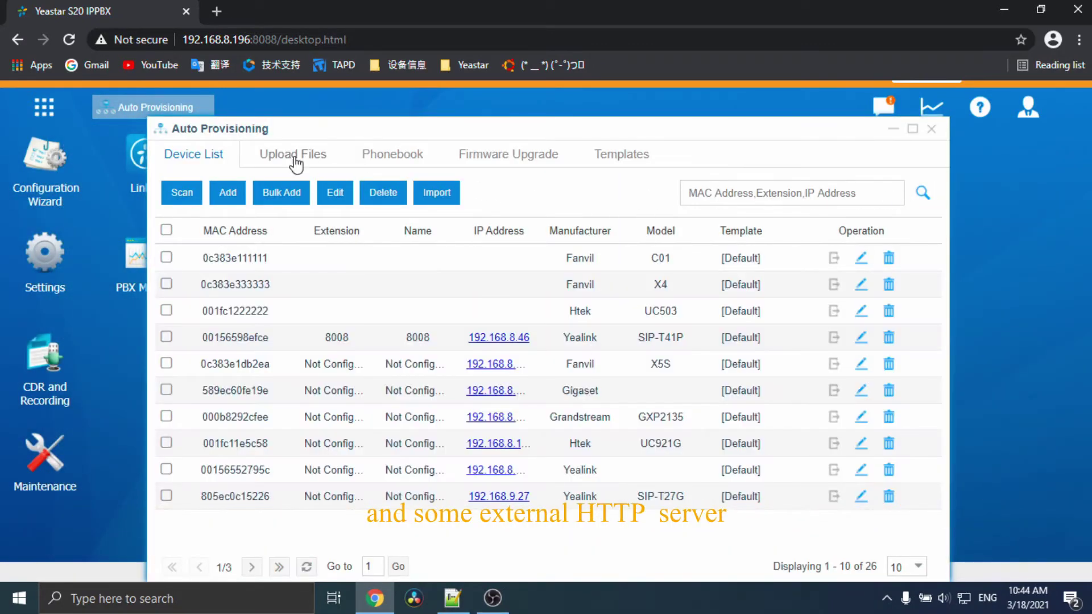
left_click(295, 162)
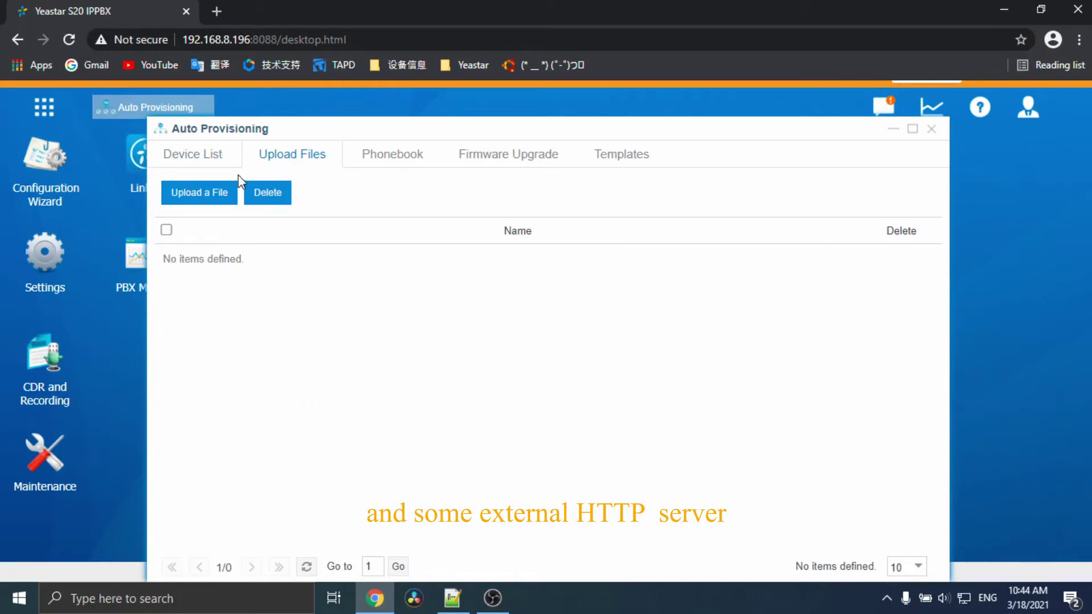
left_click(196, 196)
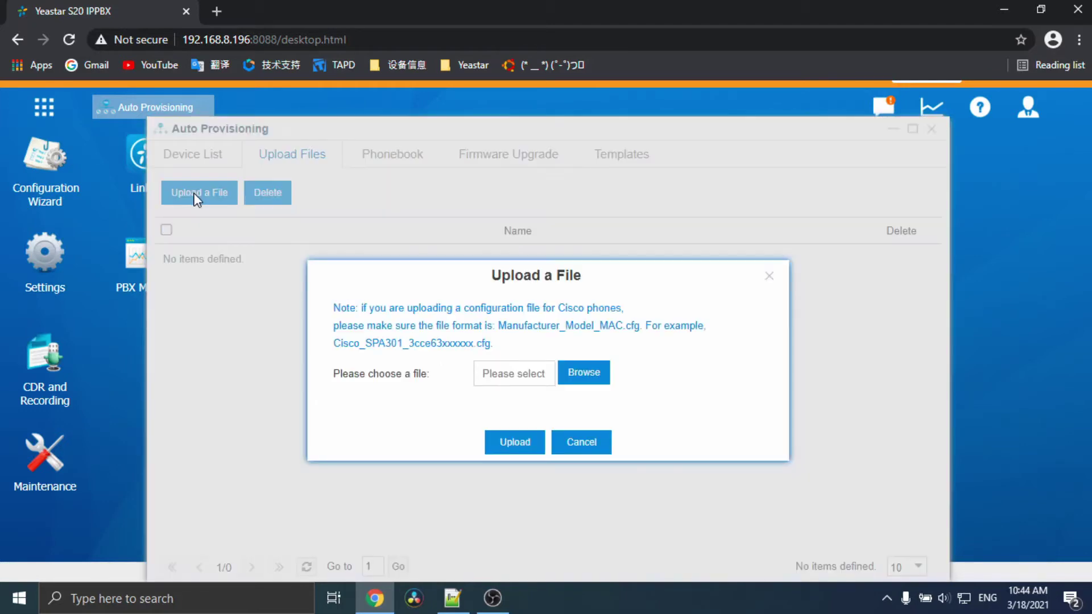
left_click(588, 379)
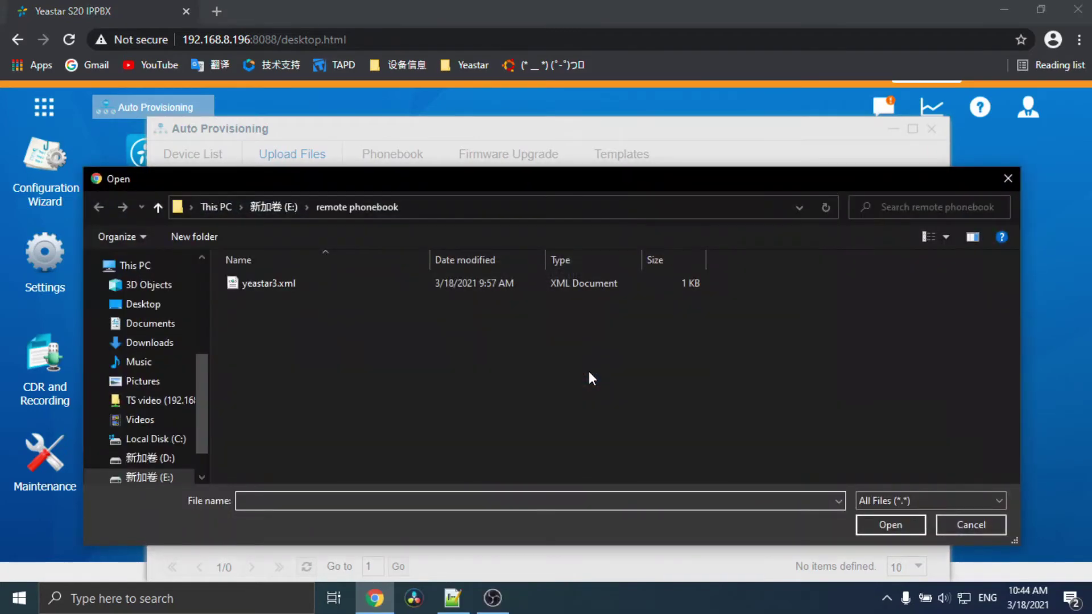
left_click(308, 286)
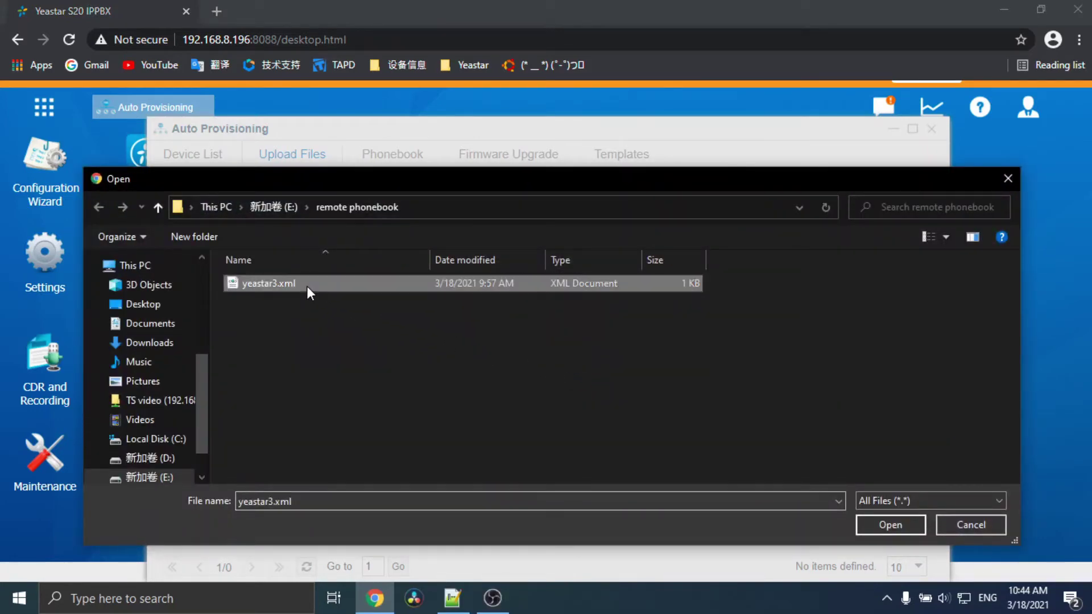
left_click(885, 522)
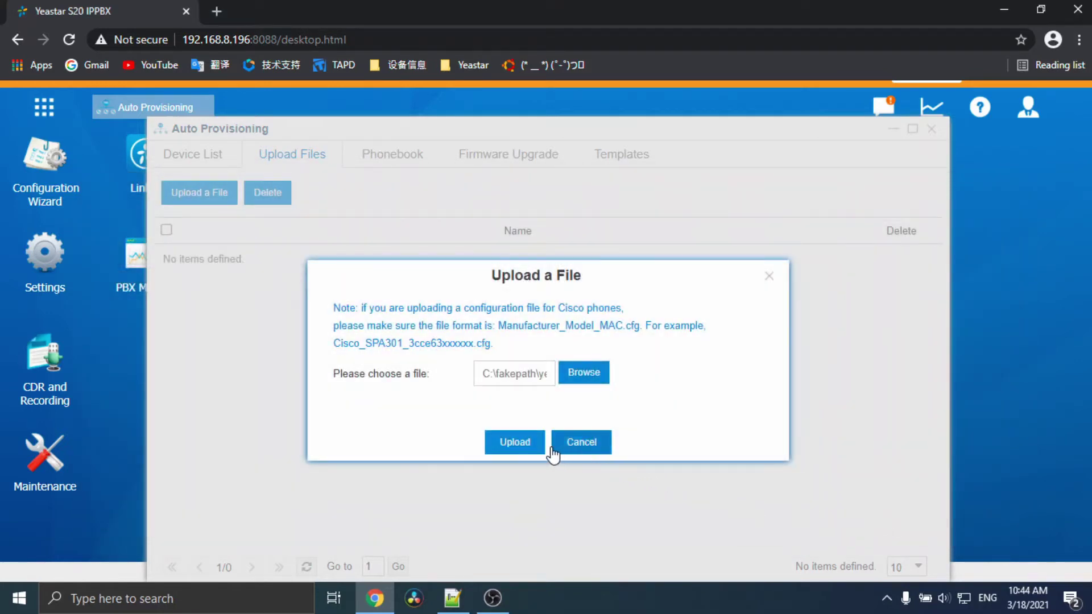
left_click(515, 443)
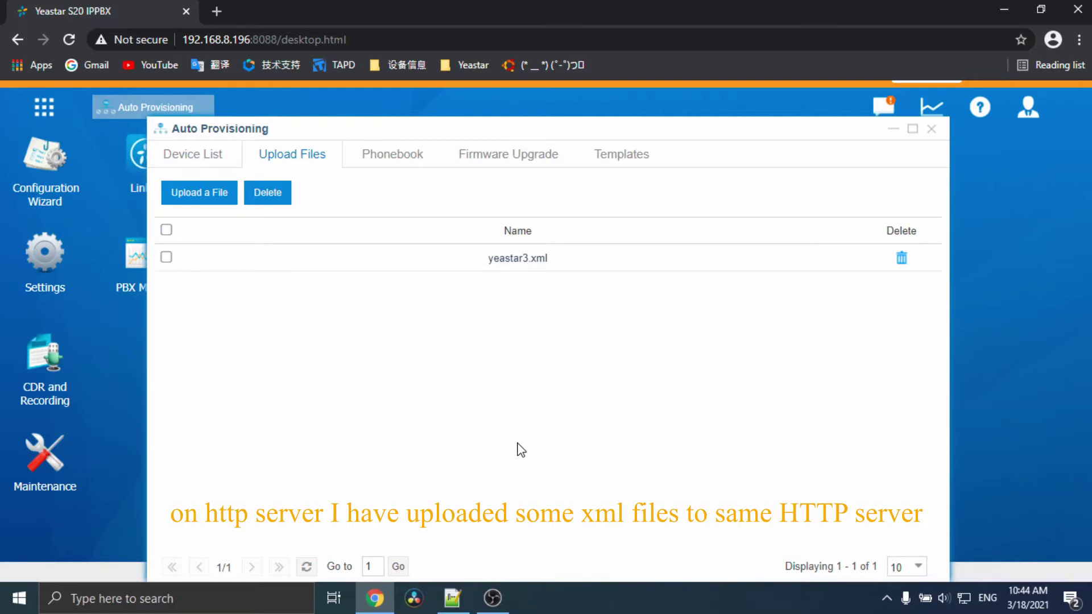
Load 192.168.9.16/yeastar1.xml in a new tab and highlight Junna's 111111 entry
left_click(218, 9)
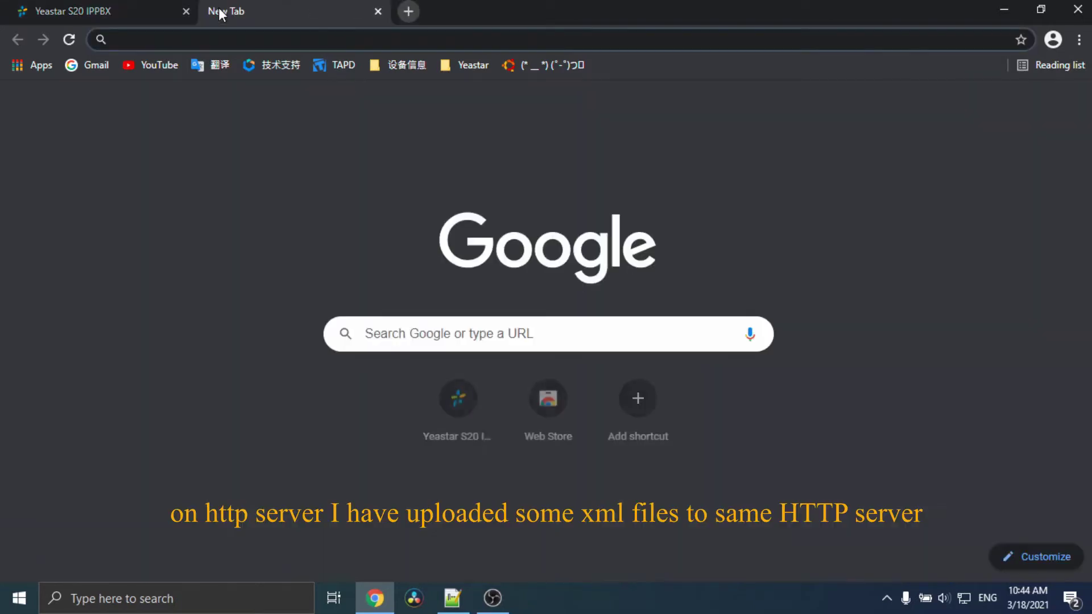
type("192.")
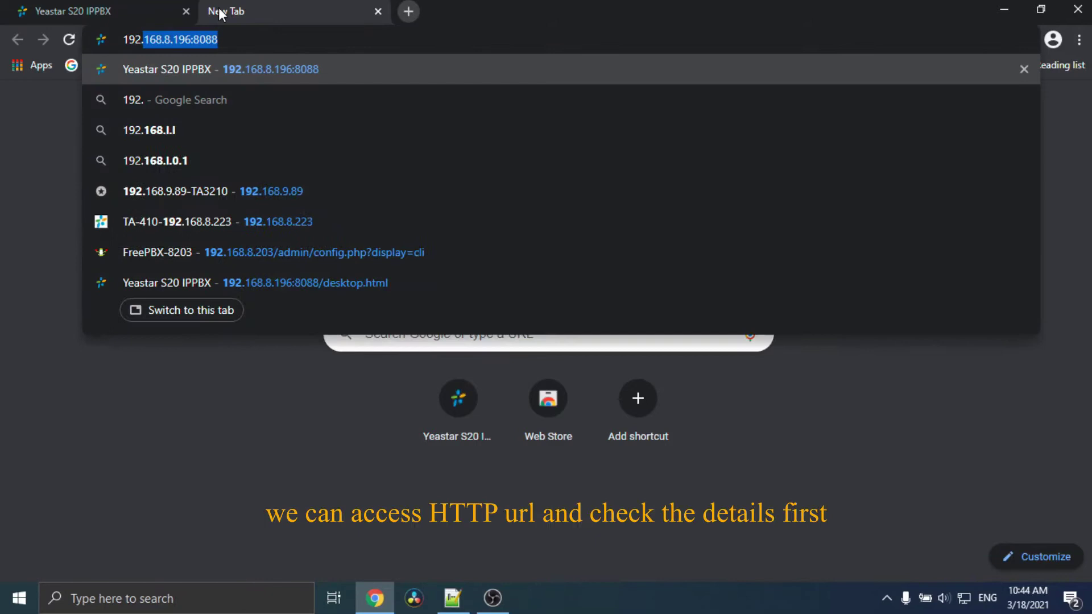
type("168.9.1")
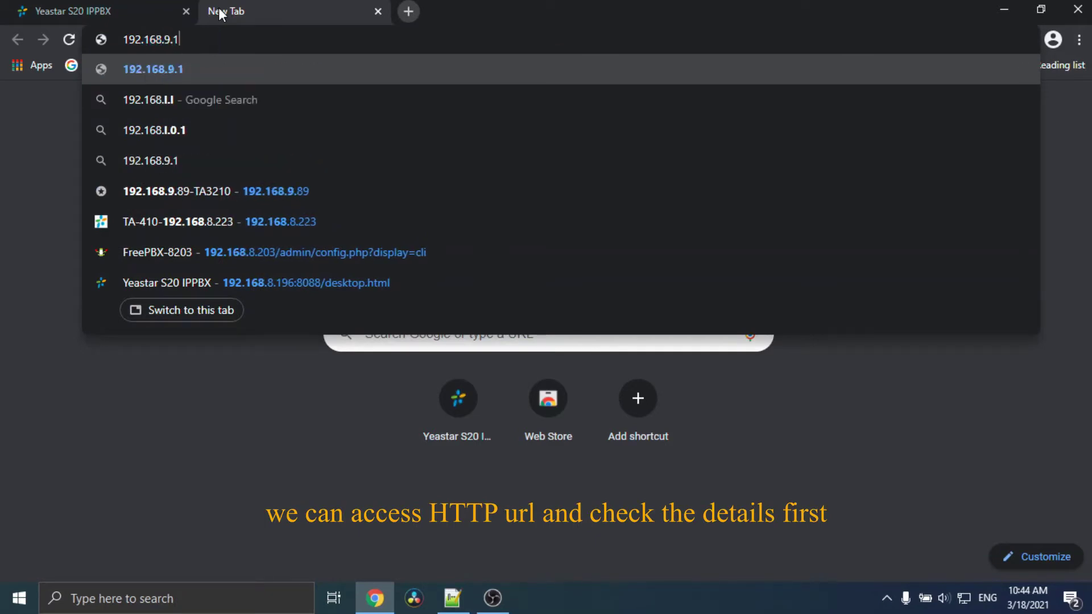
type("6/yeas")
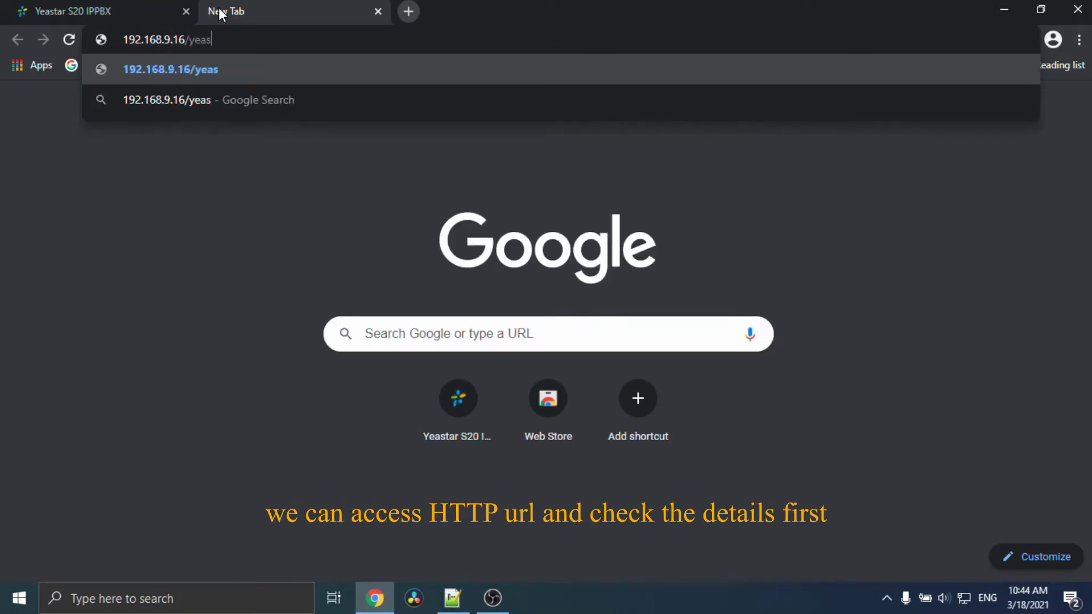
type("tar1.")
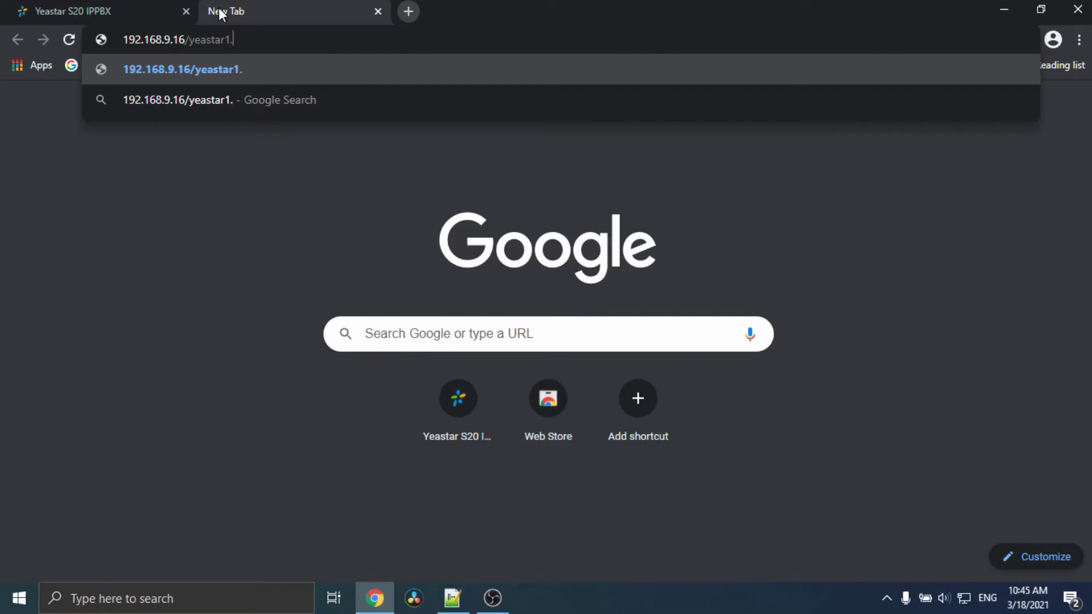
type("xml")
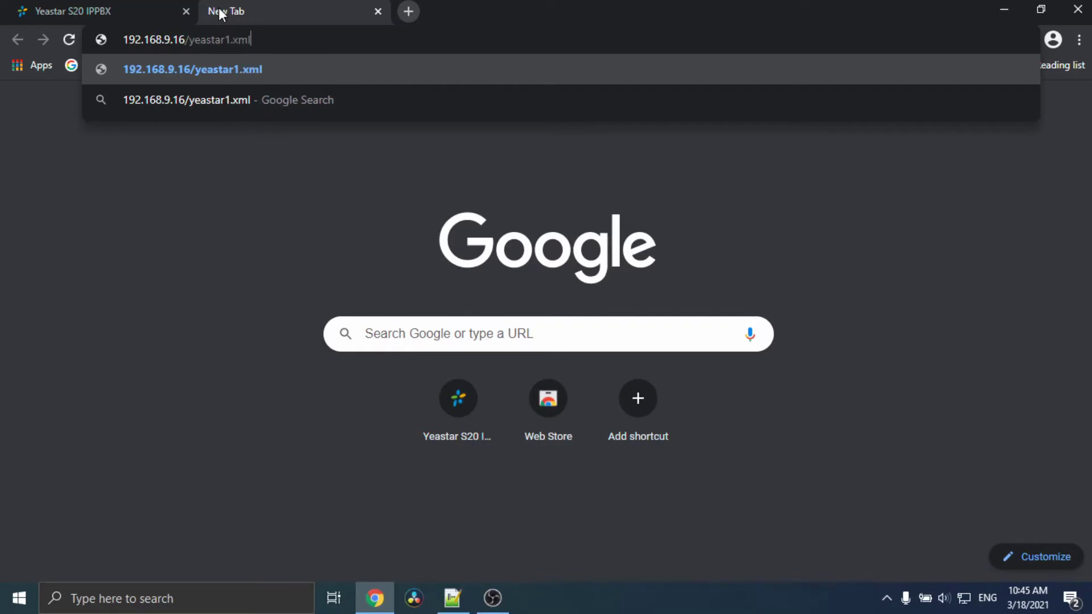
key("Return")
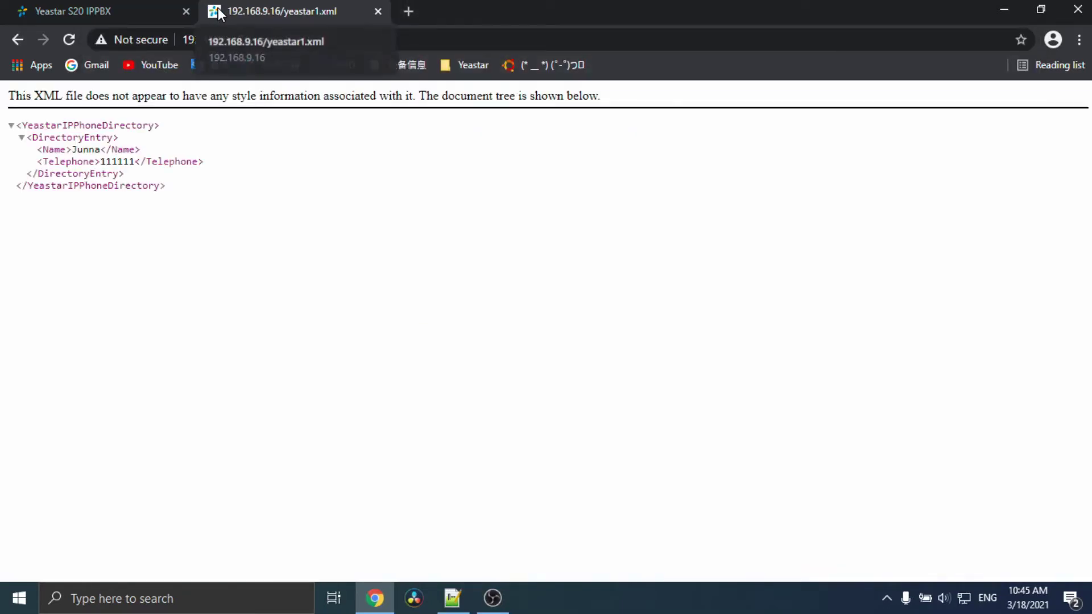
left_click_drag(125, 174, 11, 141)
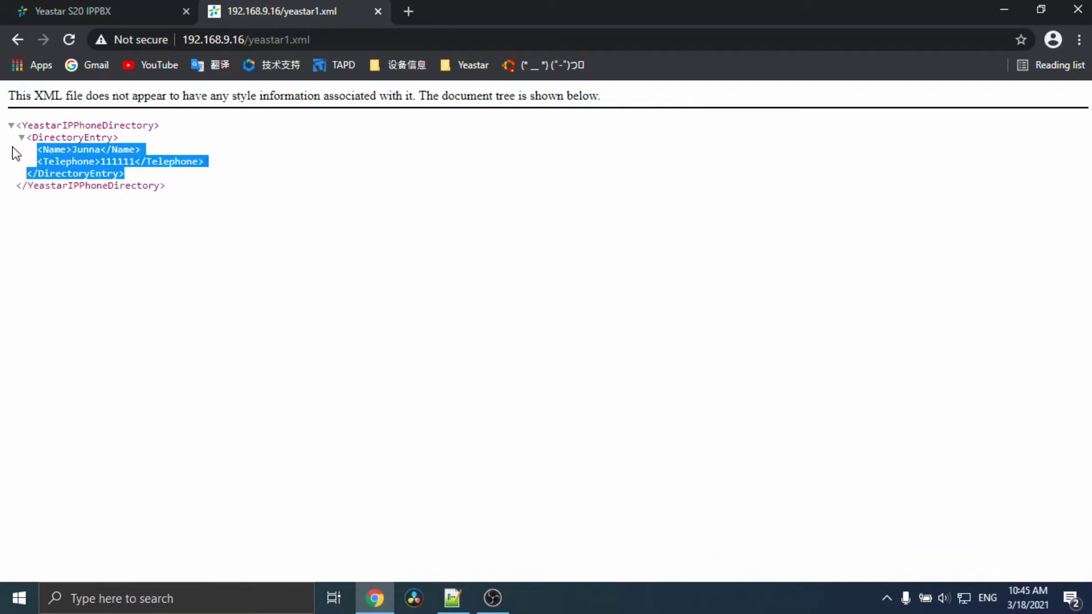
left_click(137, 177)
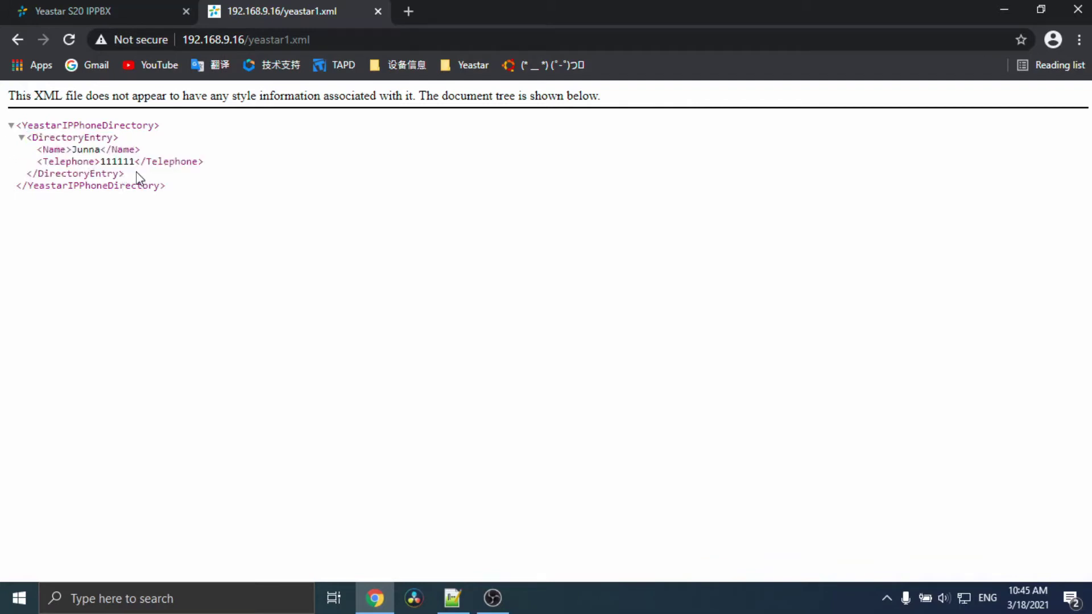
Load 192.168.9.16/yeastar2.xml in a new tab and highlight its Junna and Jack entries
left_click(409, 10)
type("192")
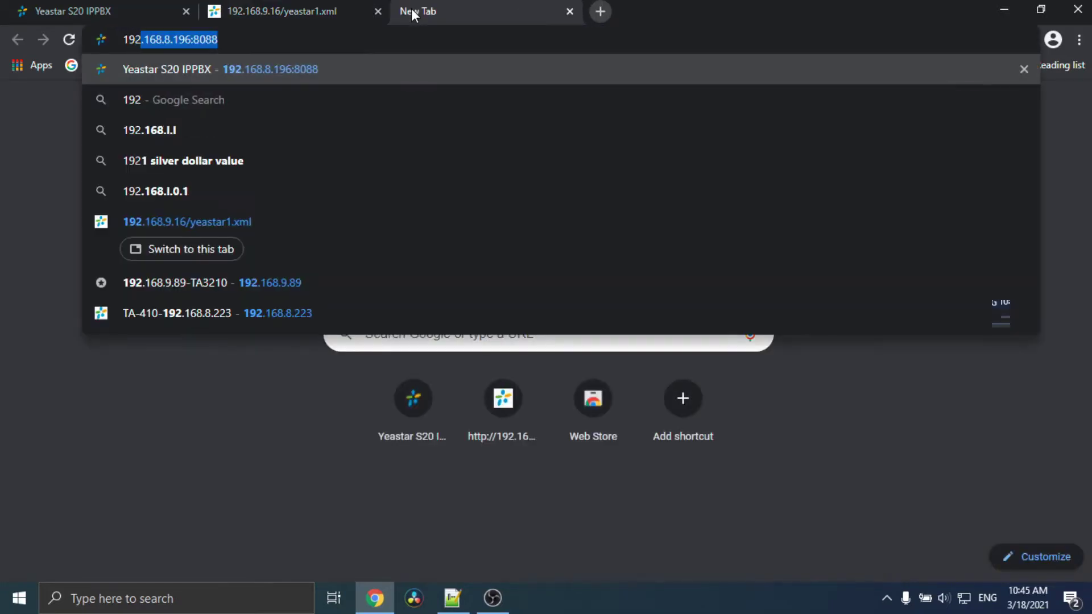
type(".168.")
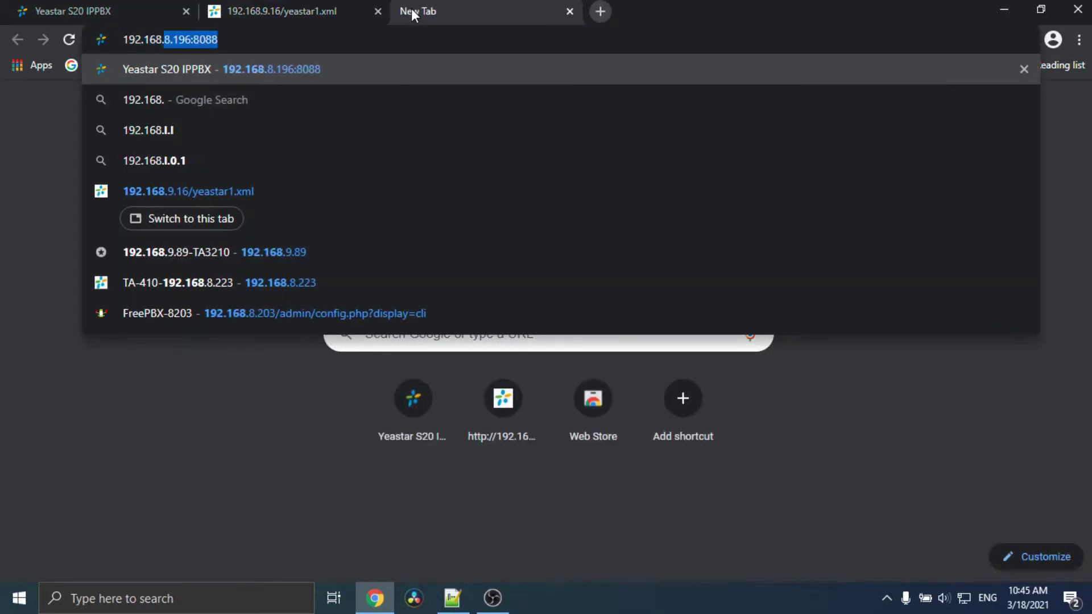
type("9.16")
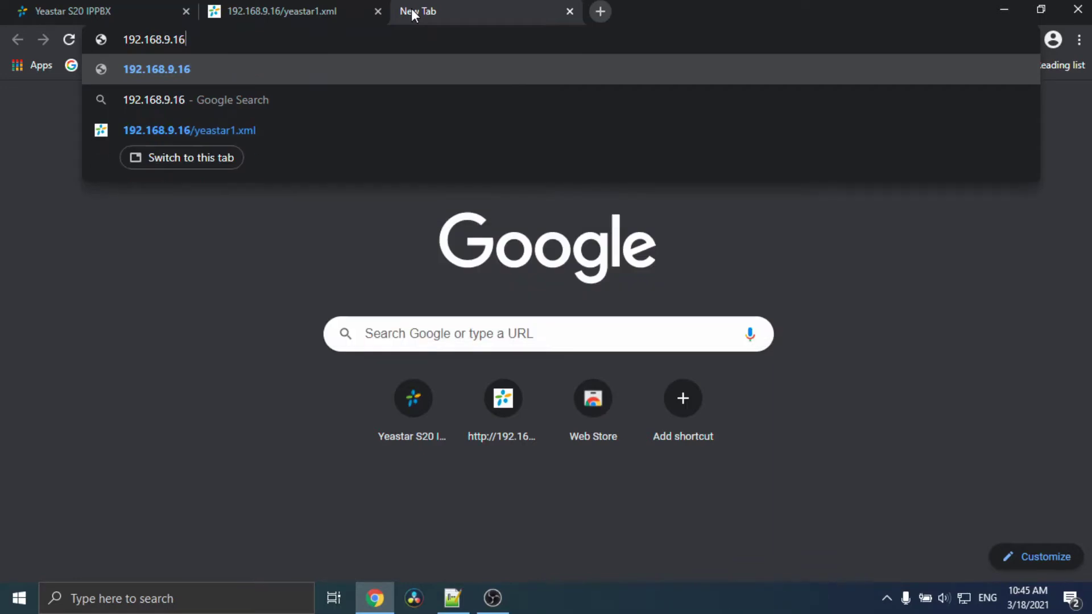
type("/yeasa")
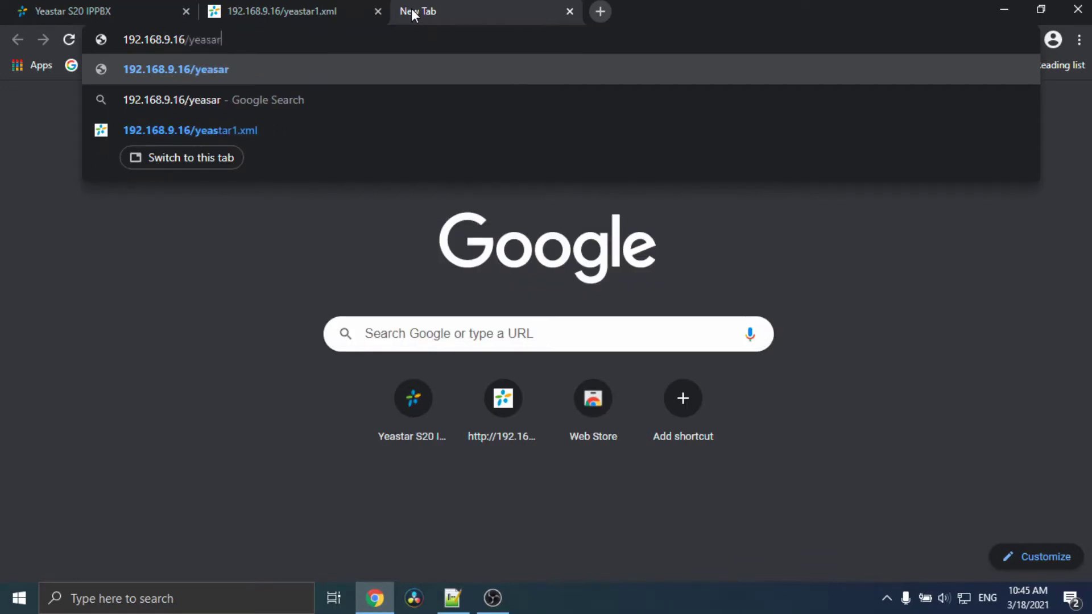
type("r")
key("BackSpace")
key("BackSpace")
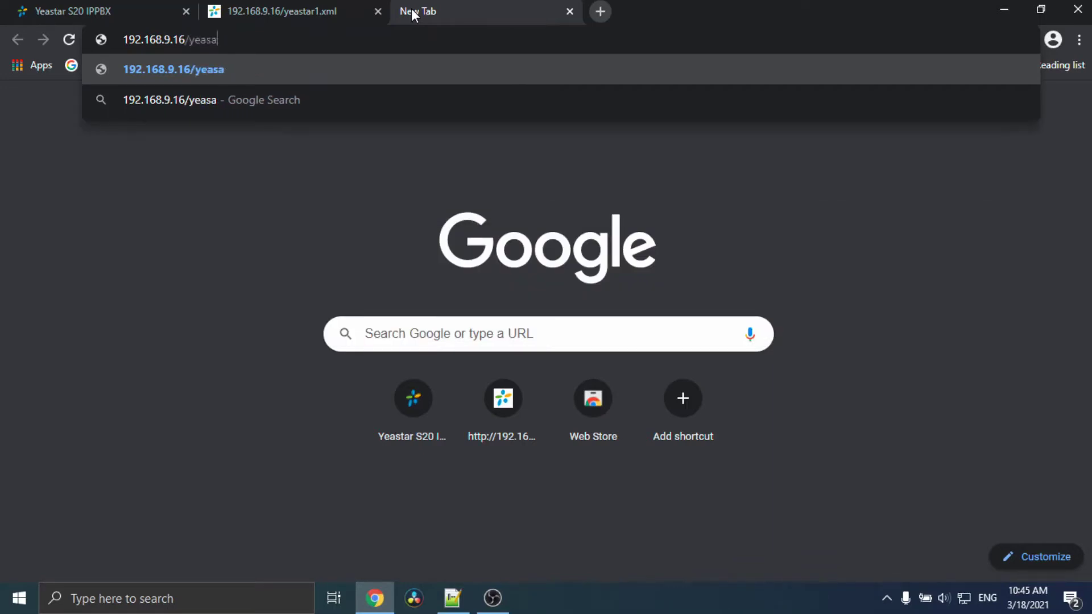
type("tar2.xml")
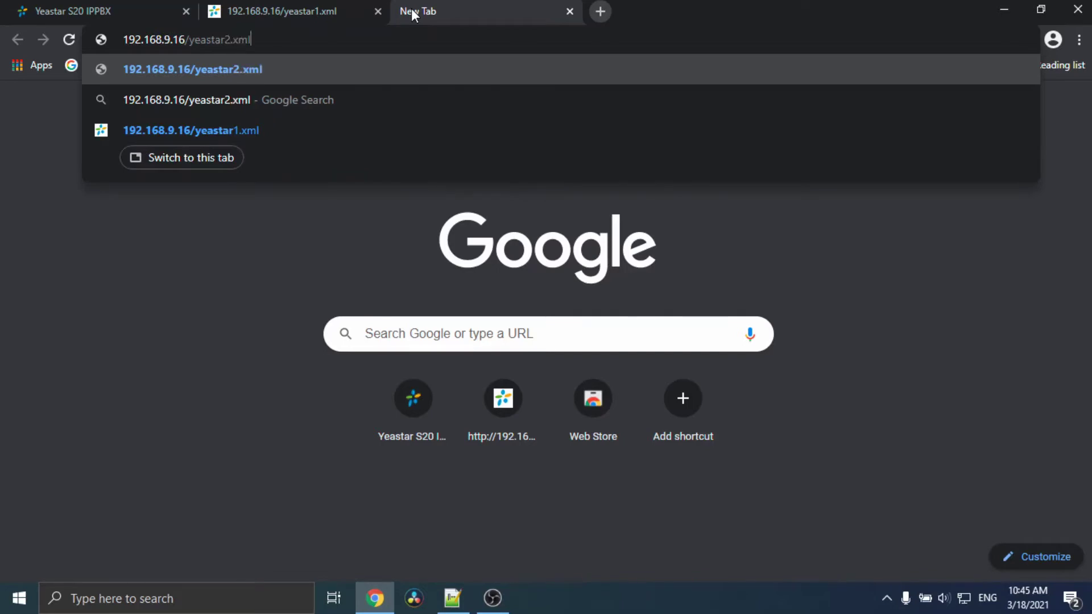
key("Return")
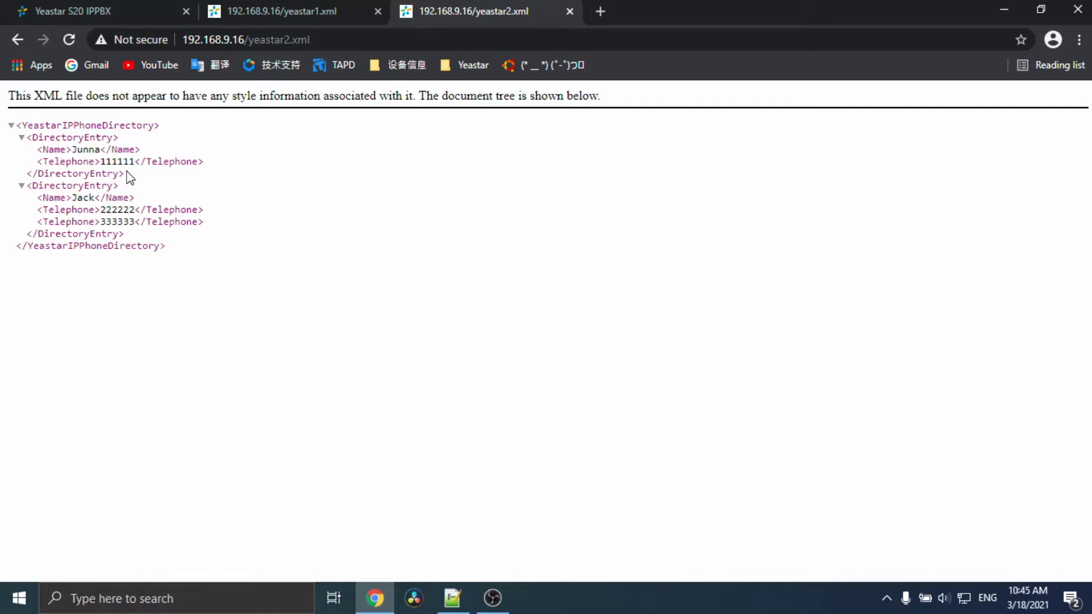
mouse_move(126, 175)
left_mouse_down()
mouse_move(11, 154)
mouse_move(9, 141)
left_mouse_up()
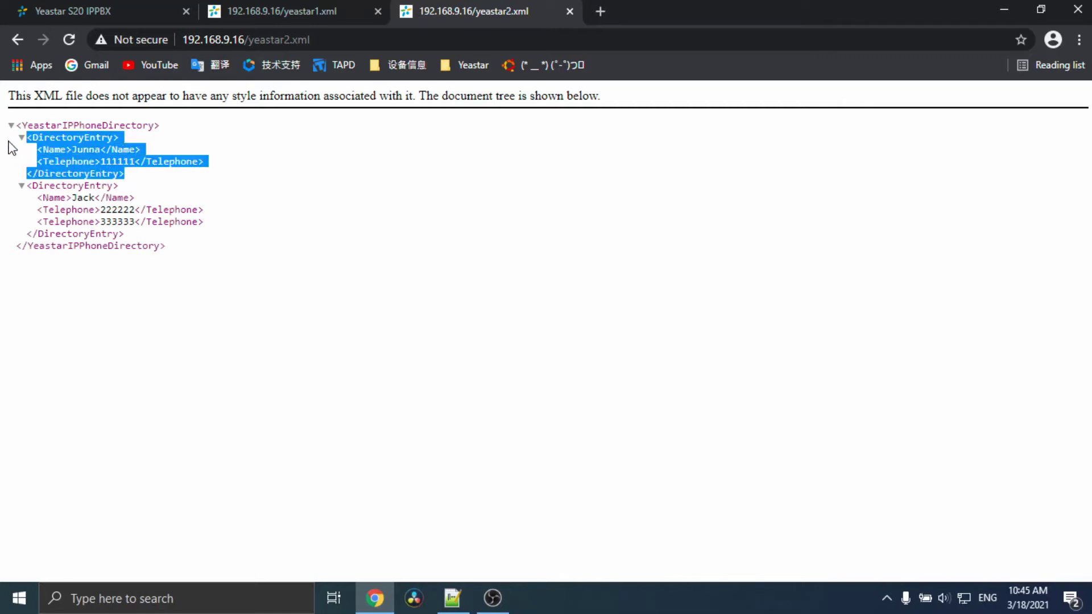
left_click(130, 239)
mouse_move(131, 239)
left_mouse_down()
mouse_move(30, 202)
mouse_move(19, 189)
left_mouse_up()
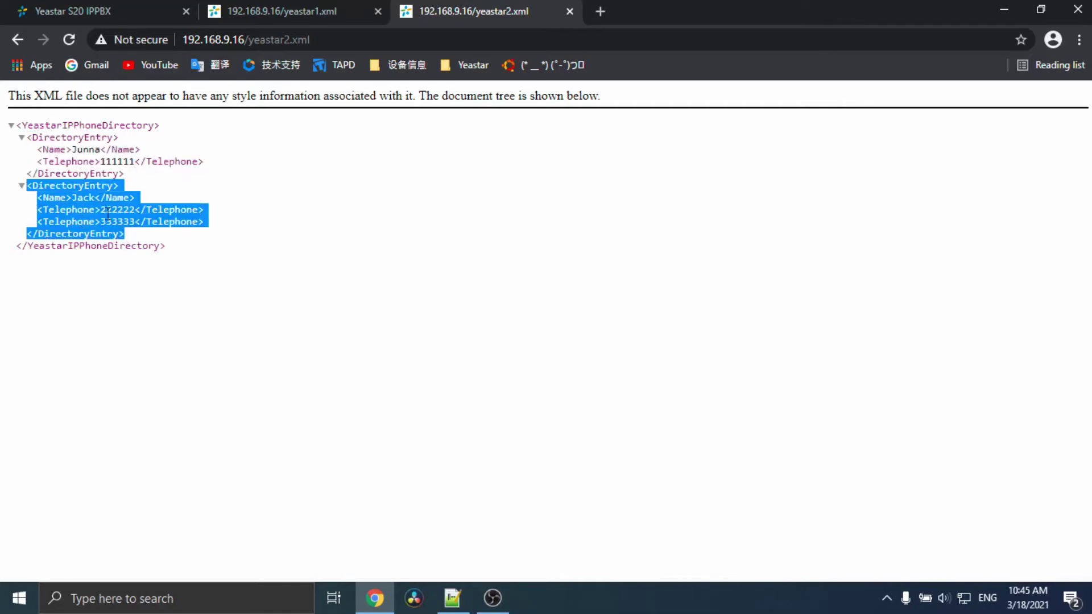
left_click(147, 239)
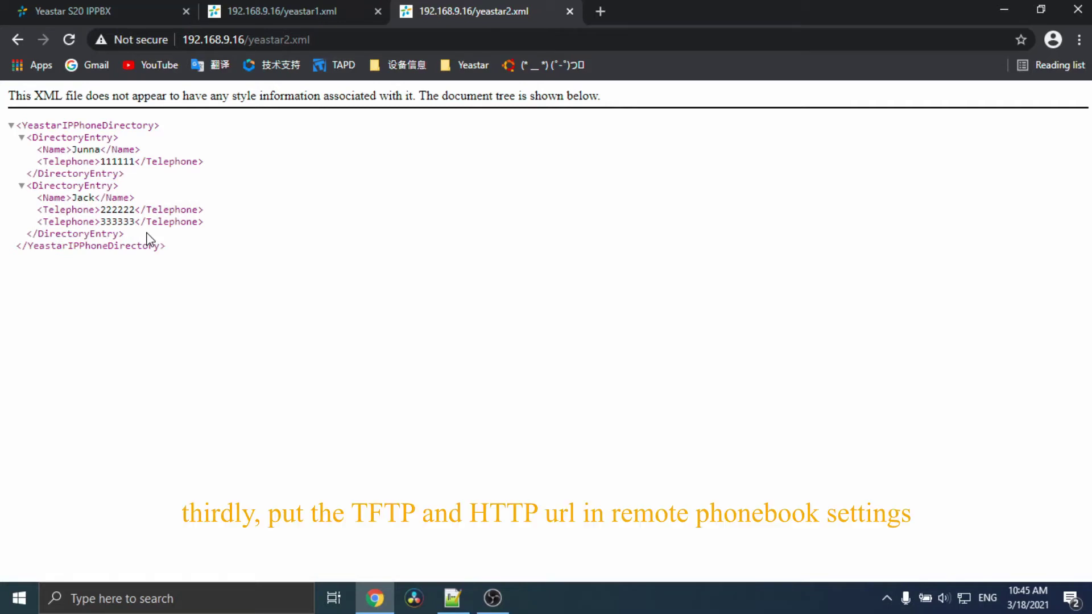
Open Edit Device for the SIP-T41P phone with MAC 00156598efce from the Device List
left_click(110, 6)
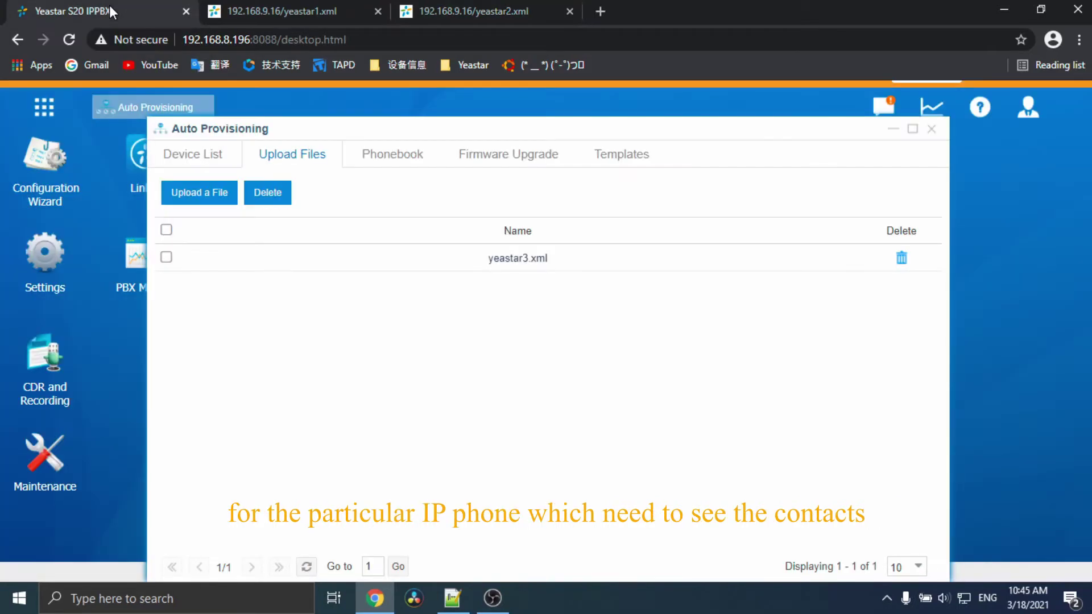
left_click(197, 166)
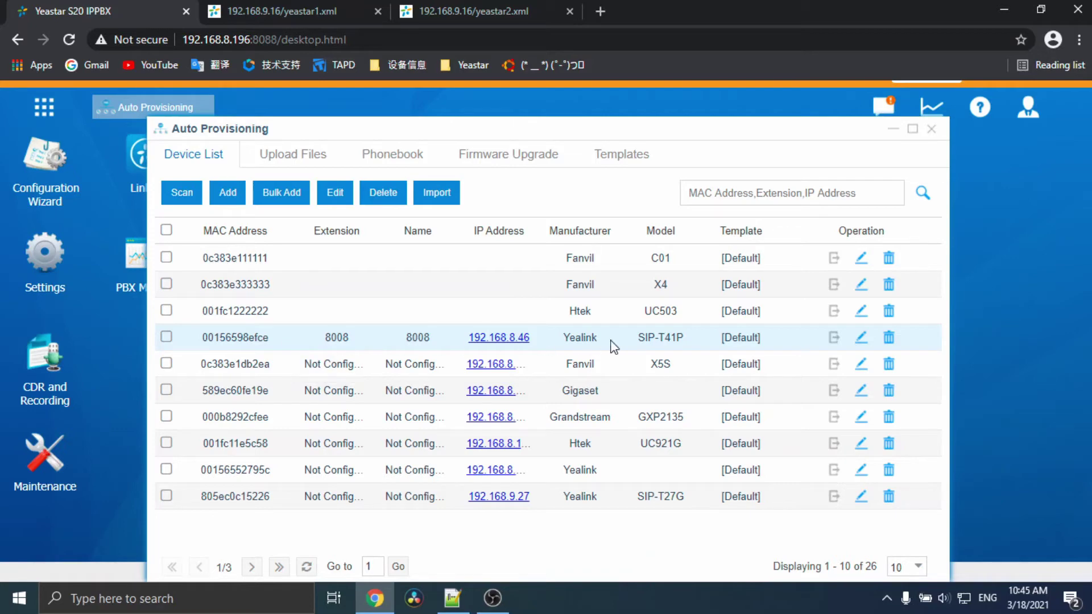
left_click(862, 339)
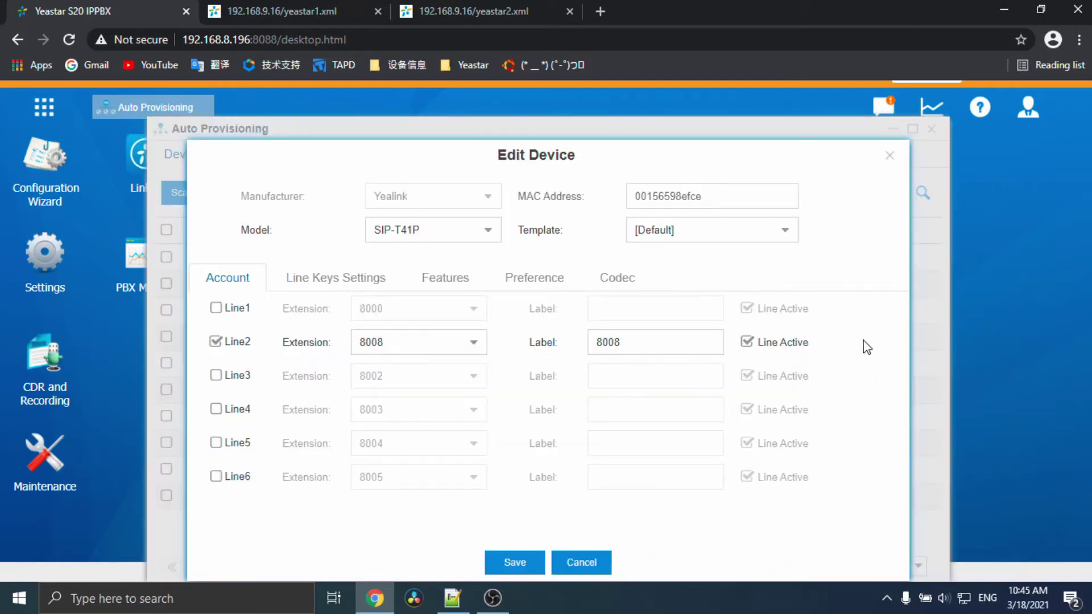
Show the Features settings with the empty Remote Phone Book rows
left_click(441, 284)
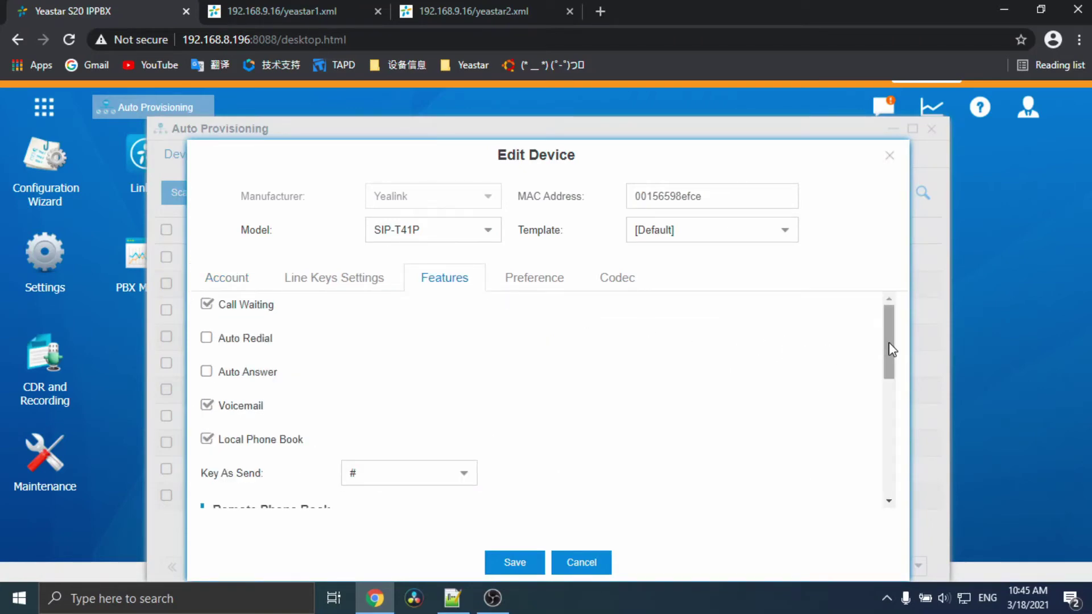
left_click_drag(887, 348, 895, 421)
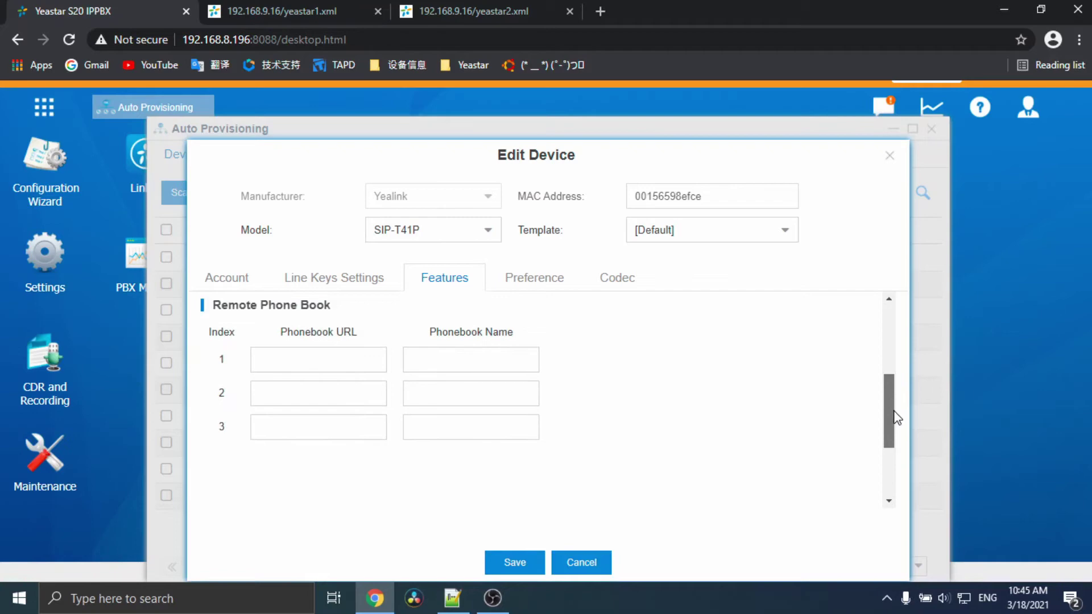
left_click(298, 364)
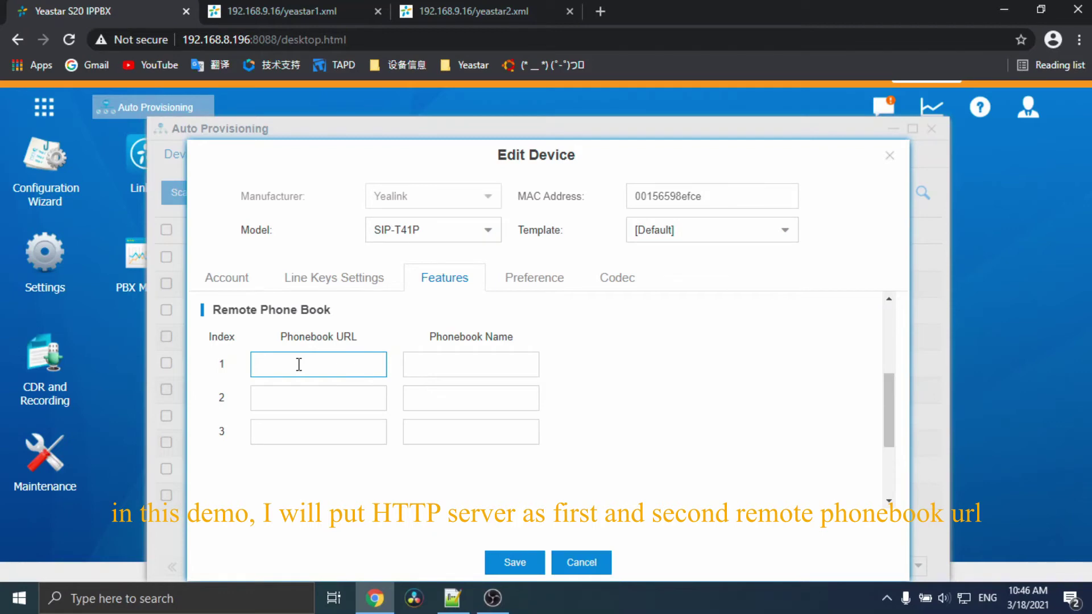
type("http://")
type("192.1")
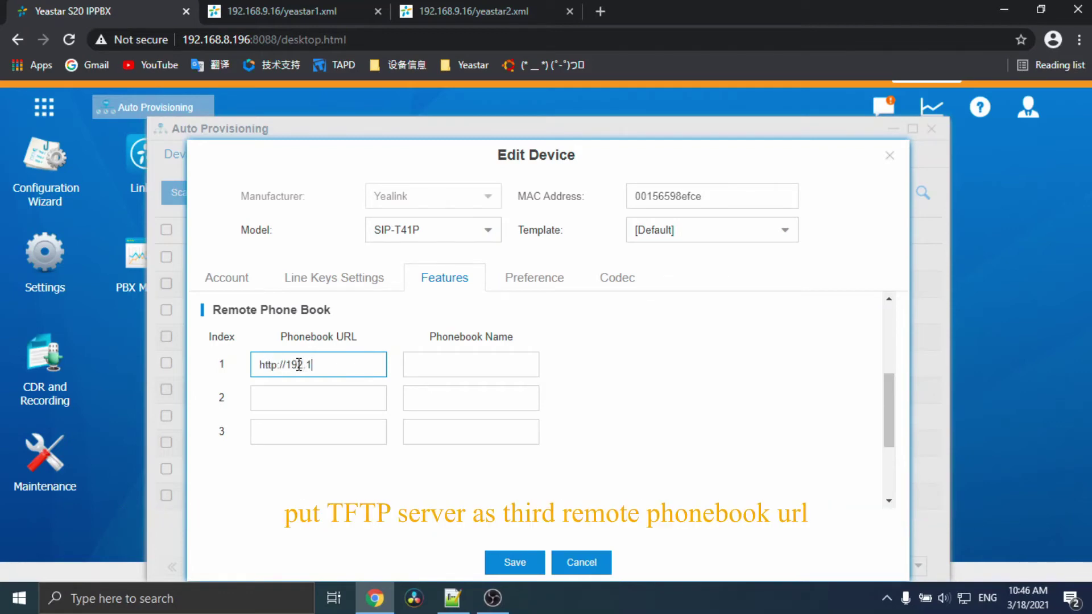
type("68.9.1")
type("6/yes")
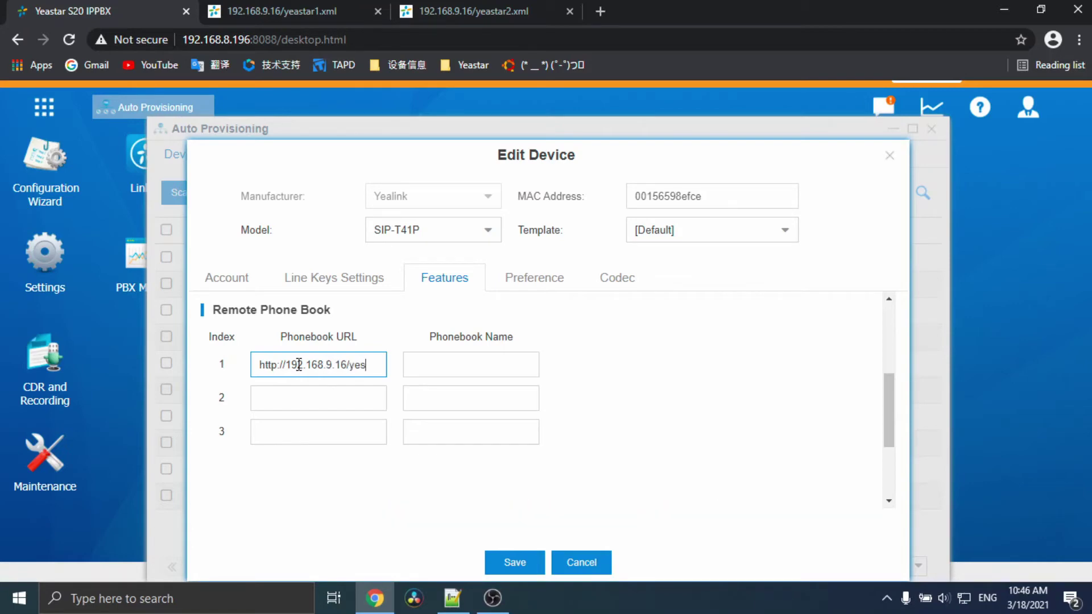
type("star")
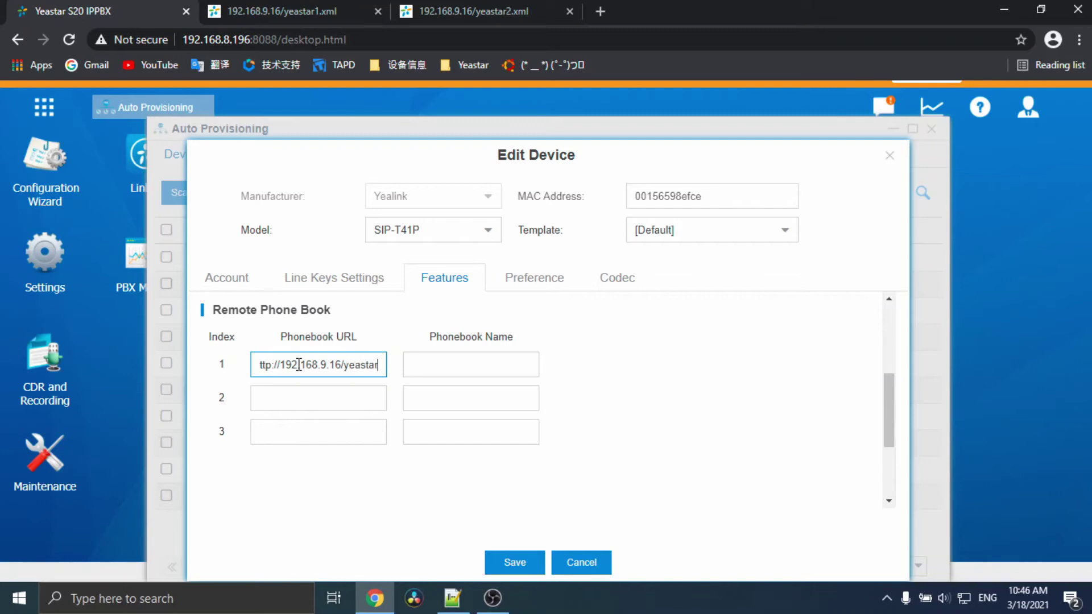
type("1.")
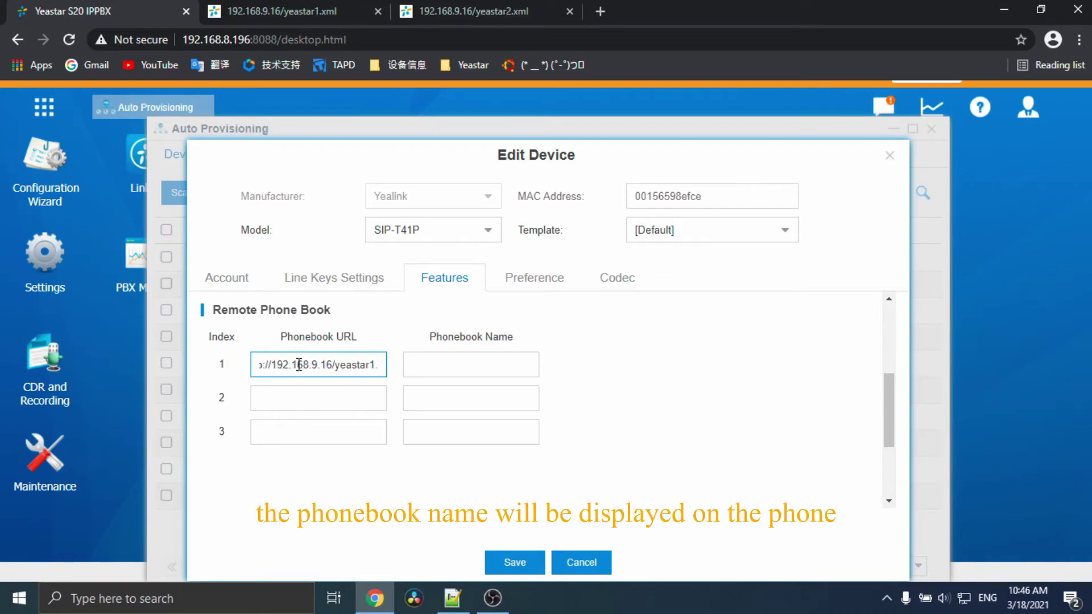
type("xml")
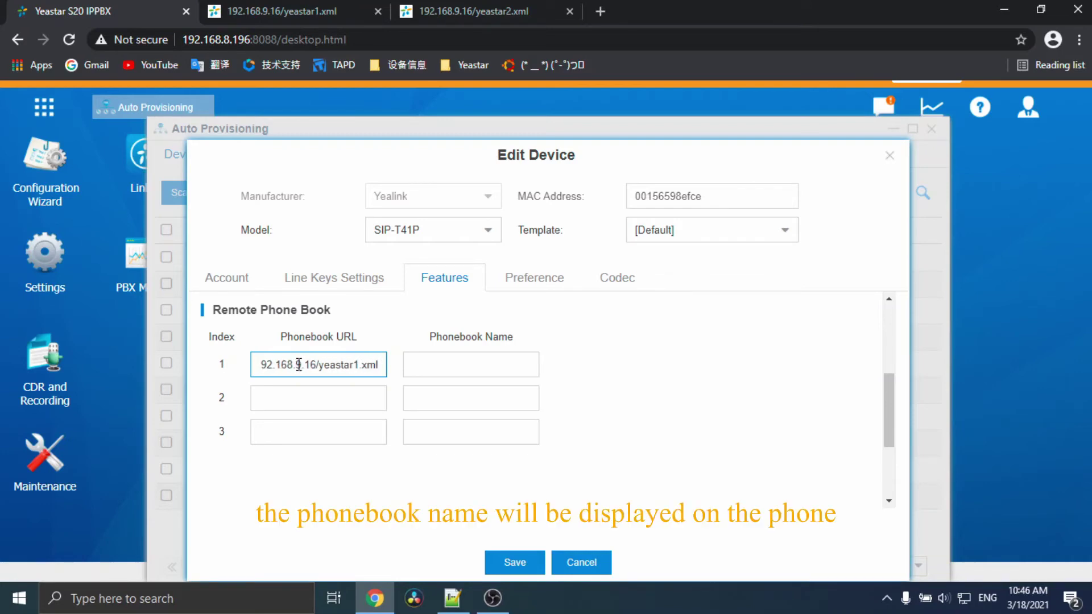
left_click(450, 364)
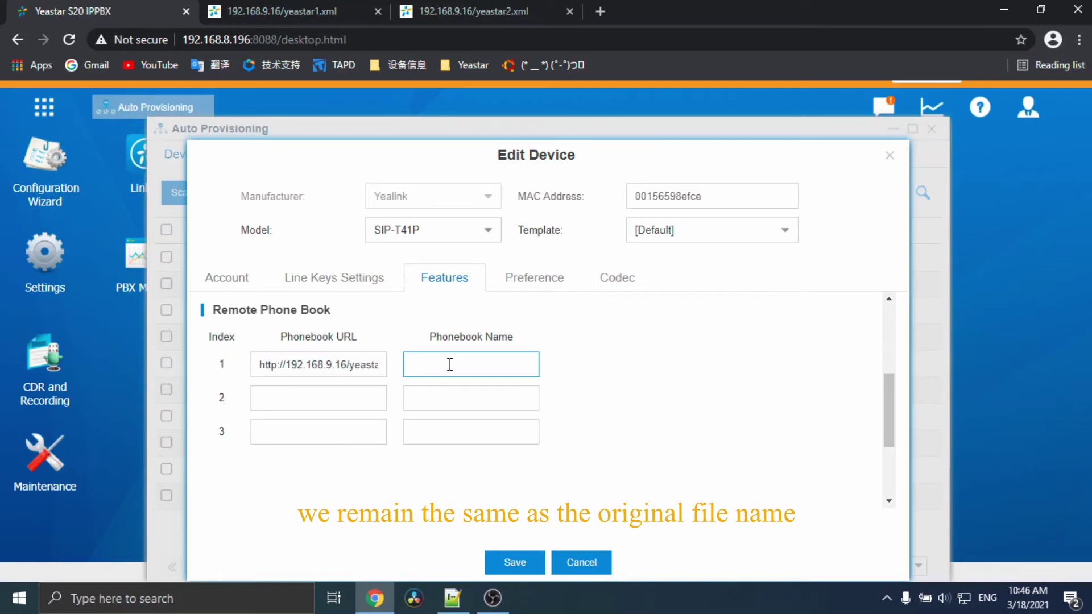
type("yeas")
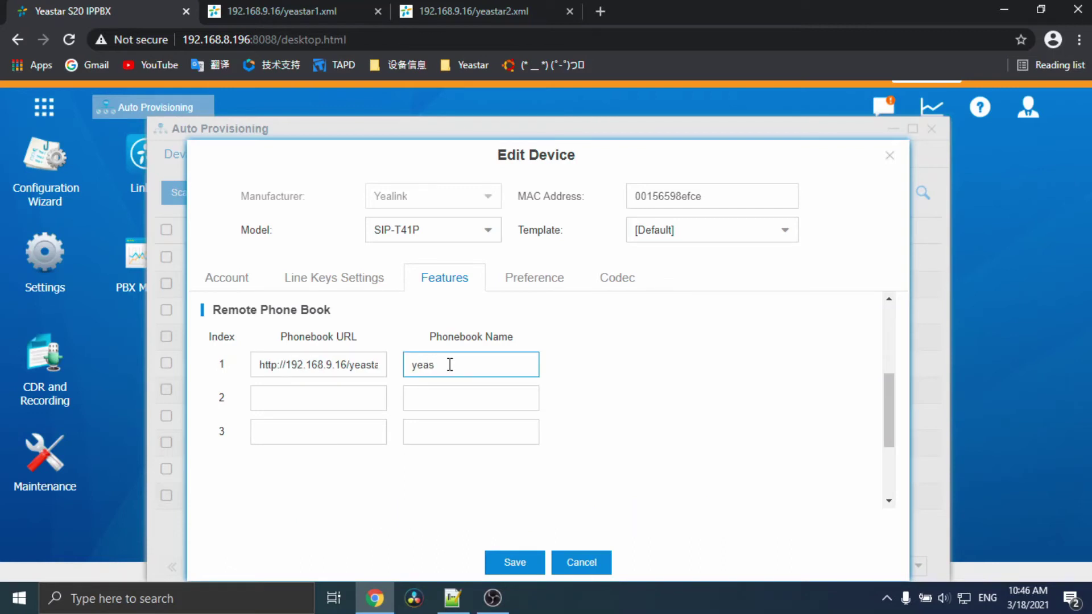
type("tar1")
type(".xml")
left_click(336, 397)
type("h")
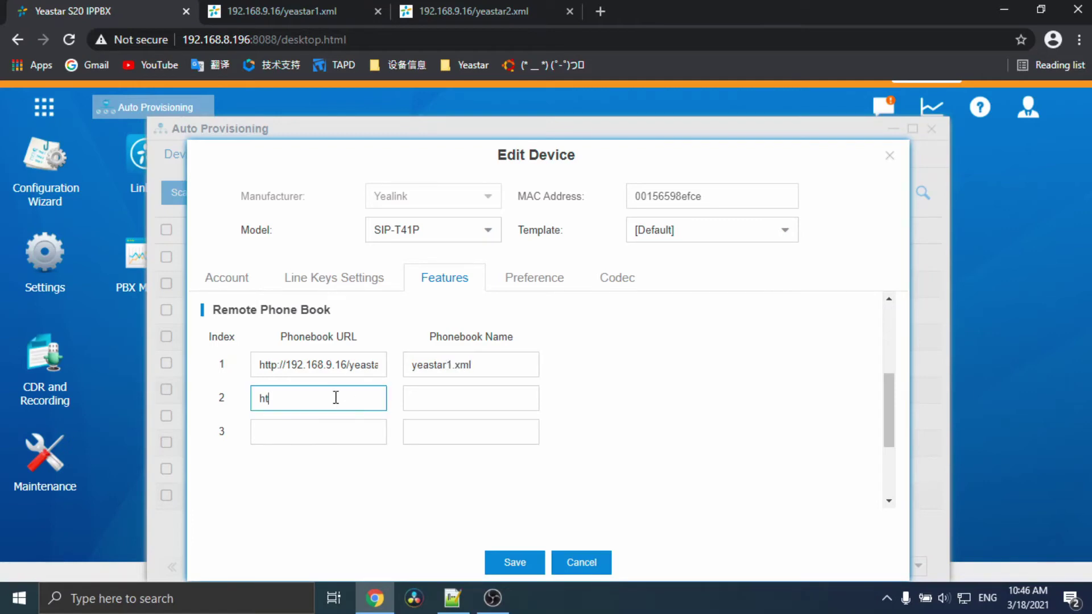
type("tp://1")
type("92")
type("1")
type("68.9")
type(".16/ye")
type("astar")
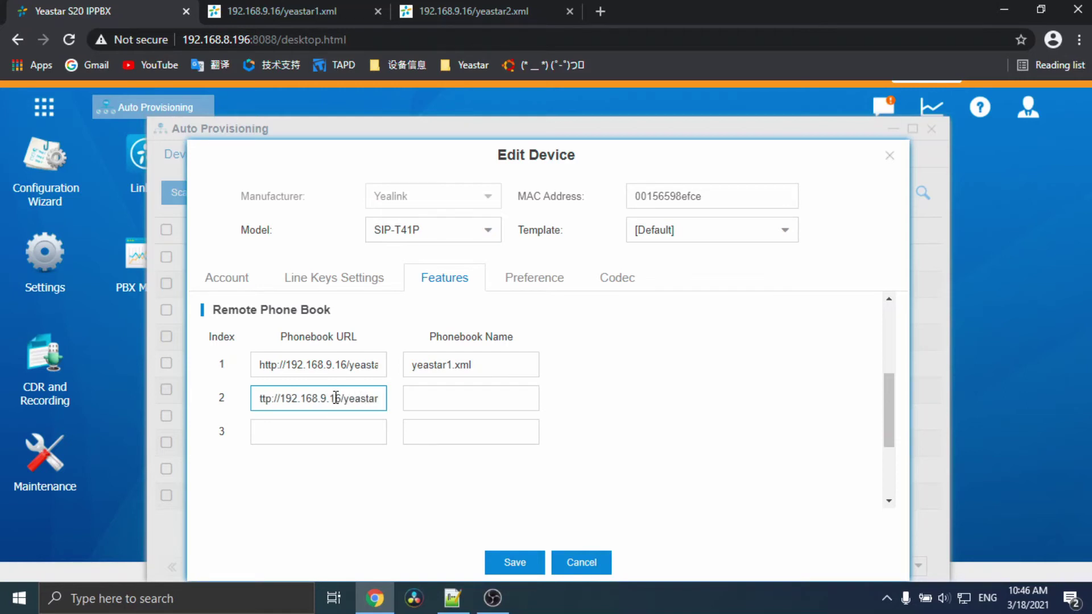
type("2.xml")
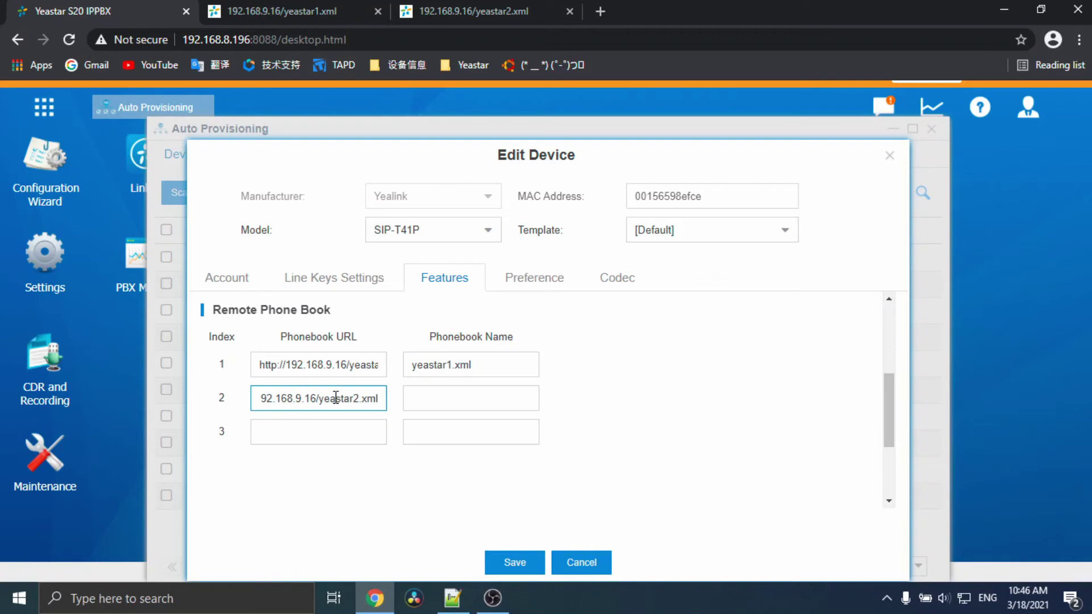
left_click(470, 398)
type("y")
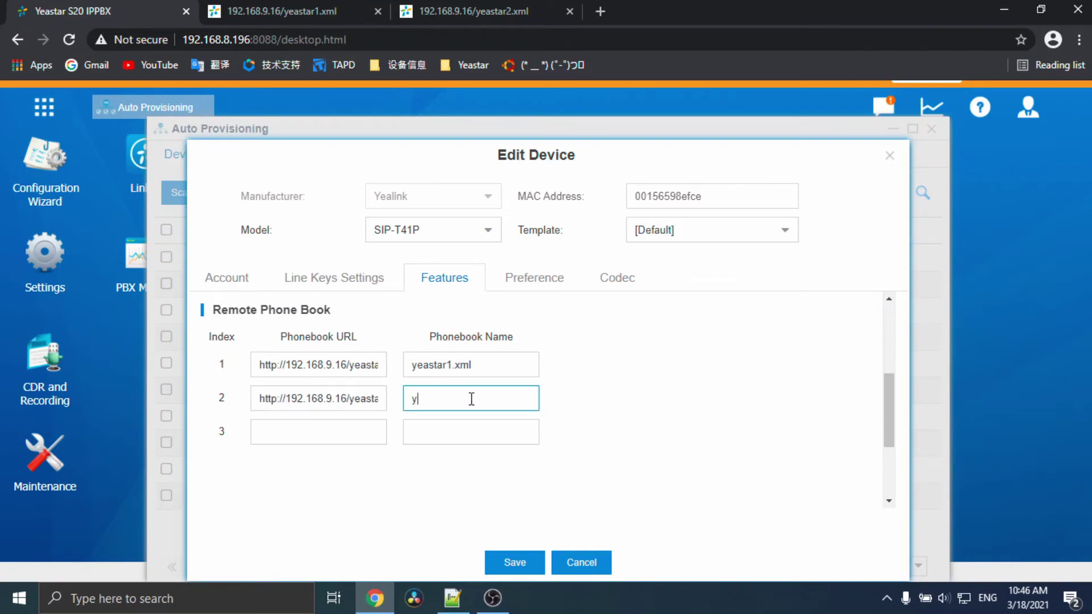
type("eastar2")
type(".xml")
Give row 3 the TFTP URL for yeastar3.xml on 192.168.8.196, named yeastar3.xml
left_click(340, 434)
type("tftp://")
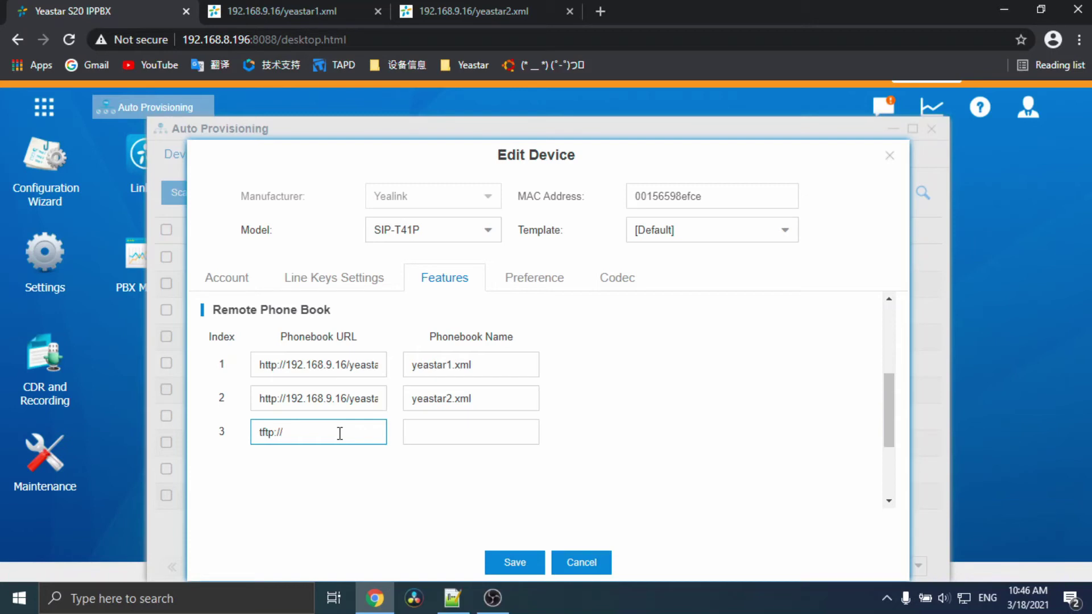
type("192.1")
type("68.")
type("8.196/")
type("upload")
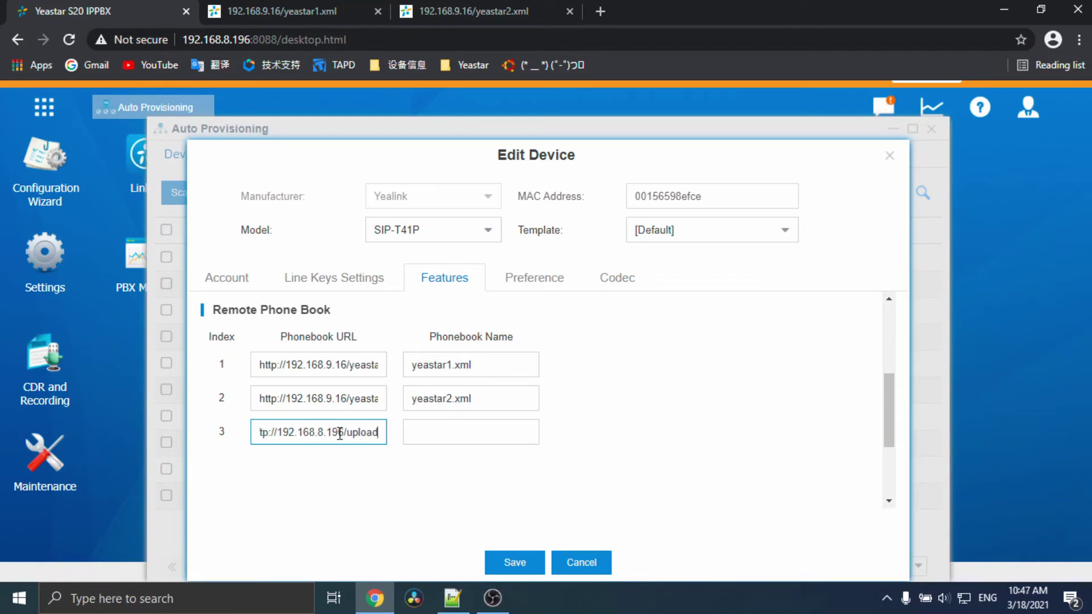
type("/aut")
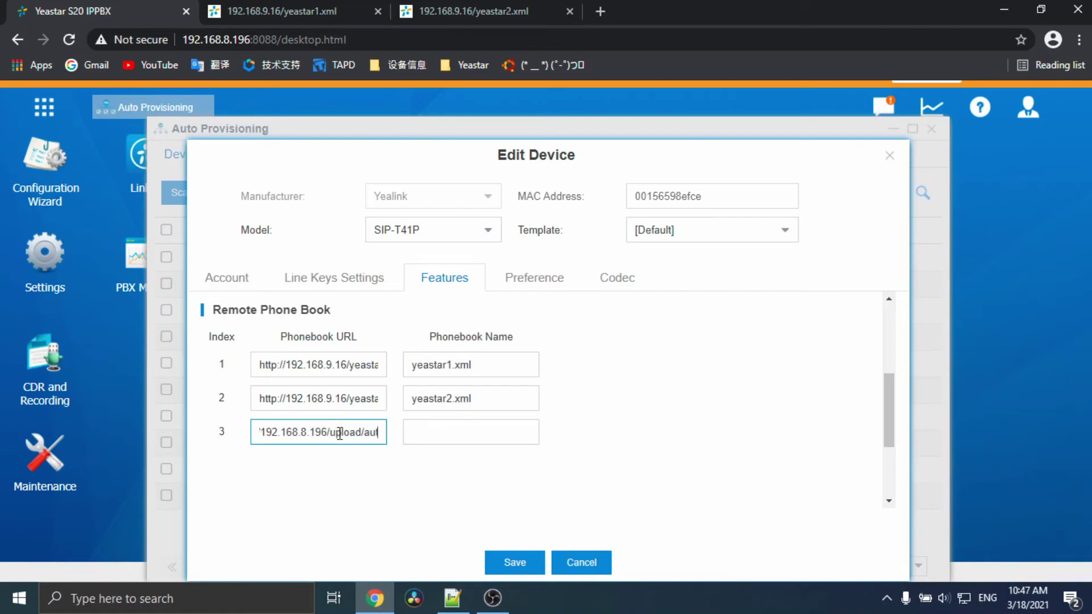
type("opfile")
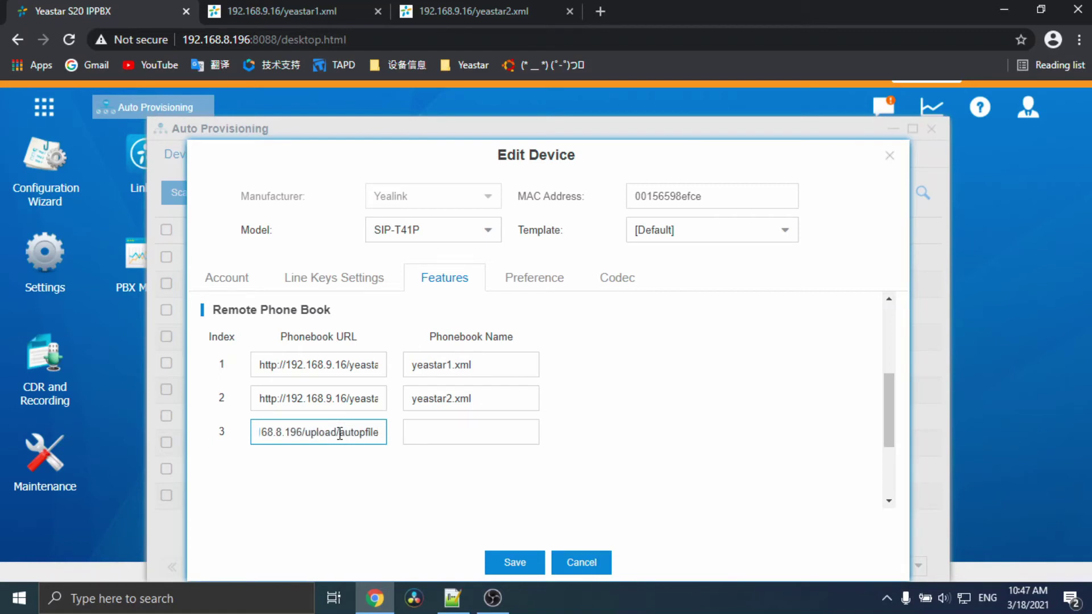
type("/yeas")
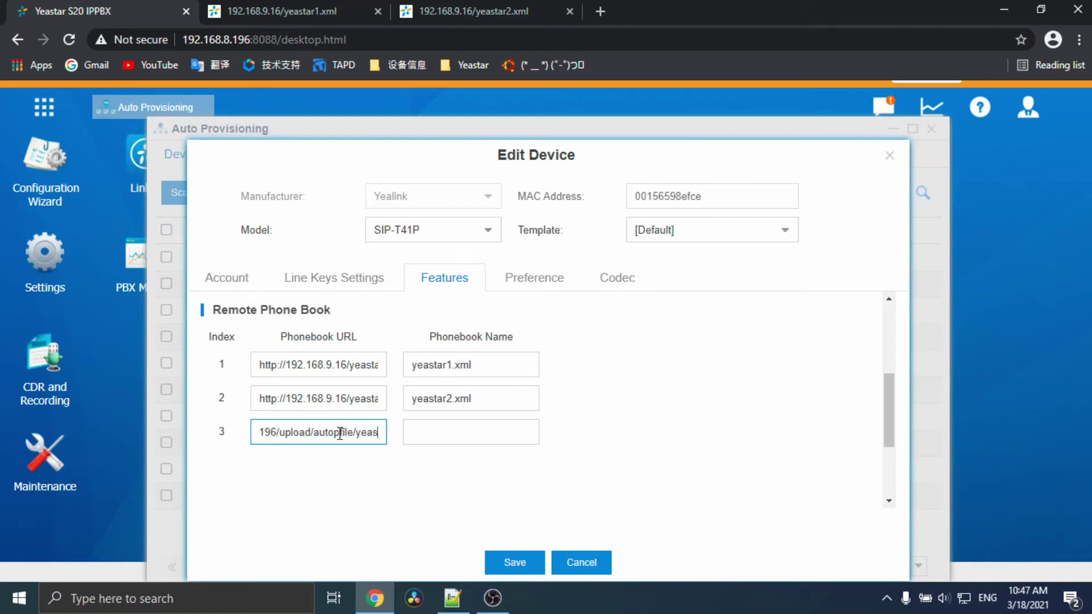
type("tar3.")
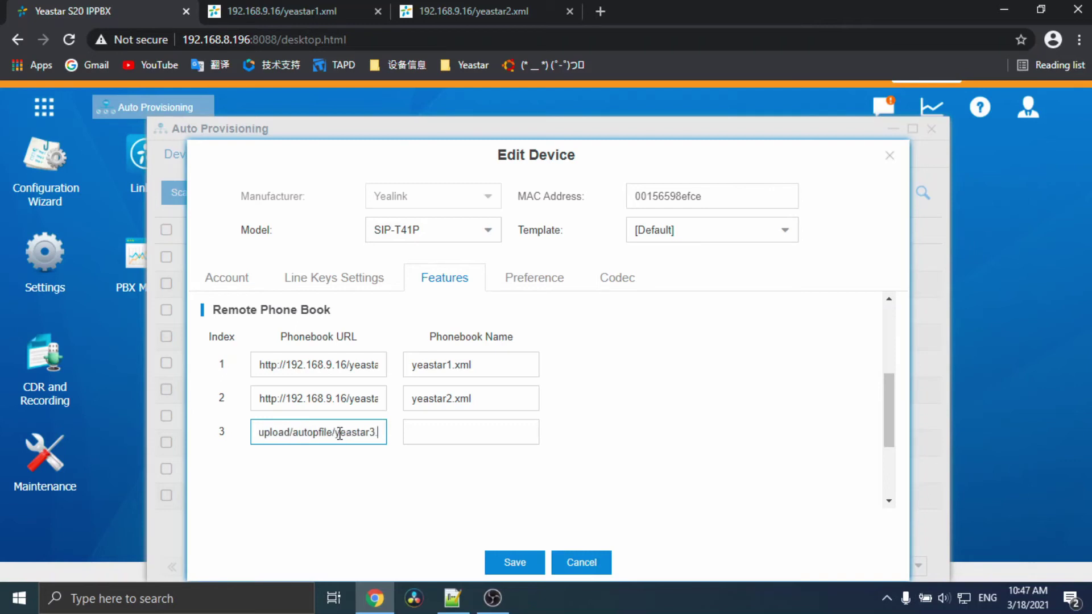
type("xml")
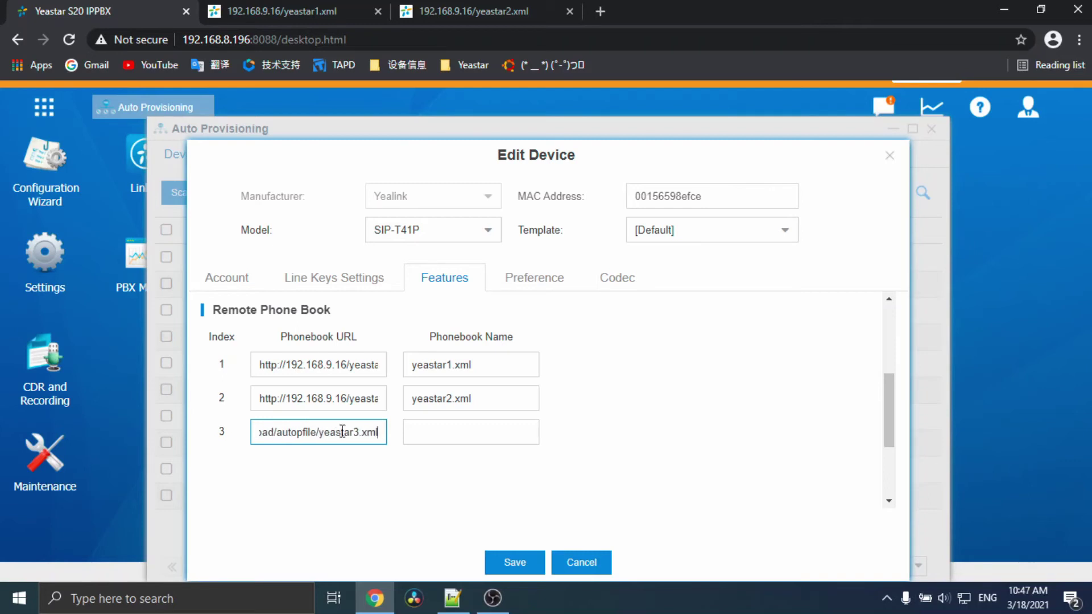
left_click(459, 436)
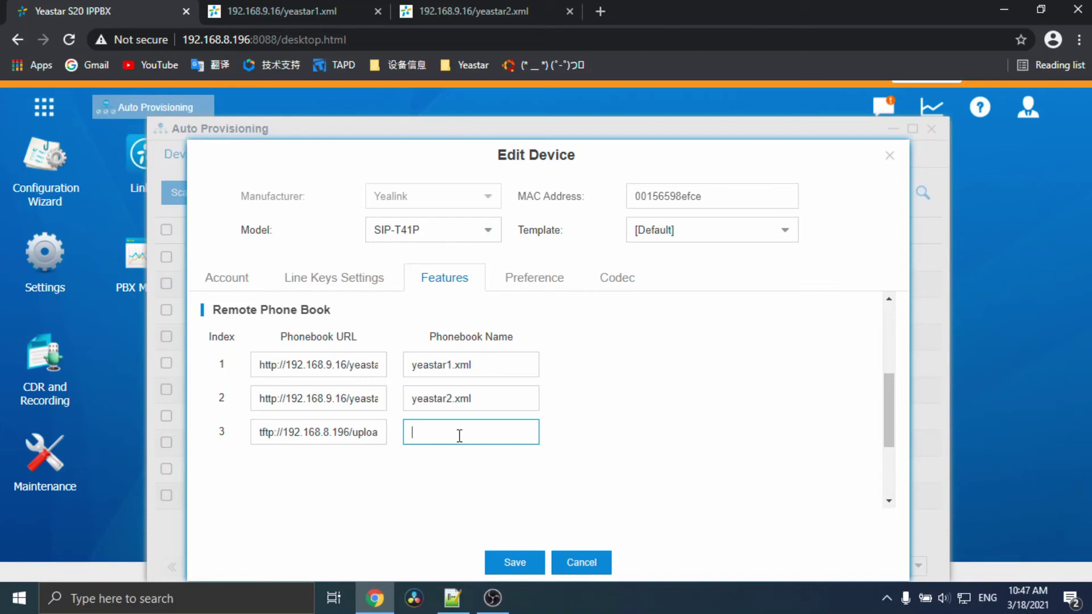
type("yeastar3.")
type("x")
type("ml")
Save the T41P's three remote phone book entries and confirm rebooting the phone now
left_click(515, 565)
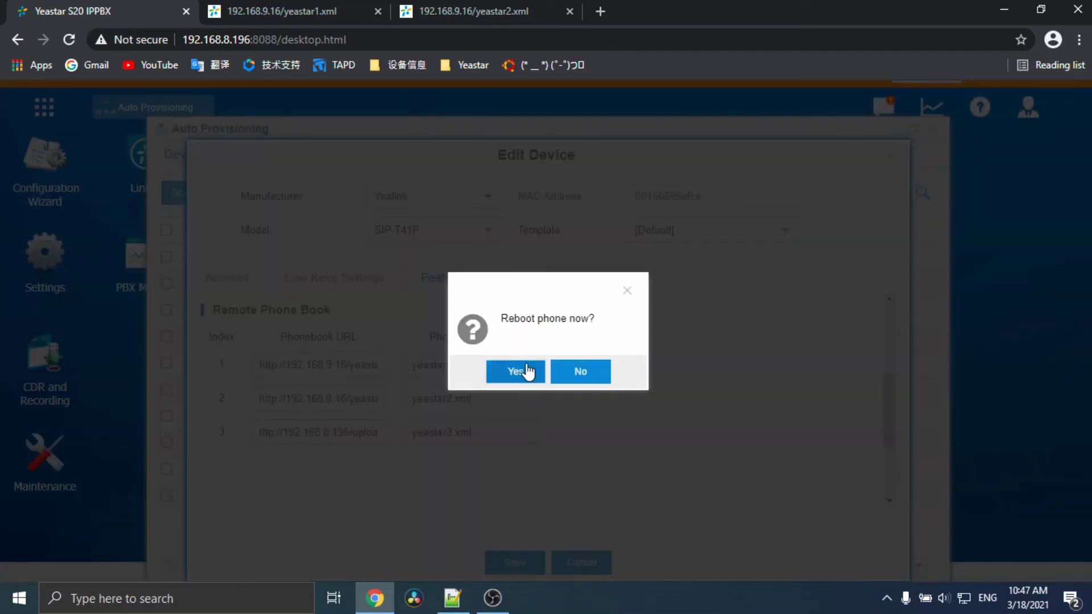
left_click(526, 370)
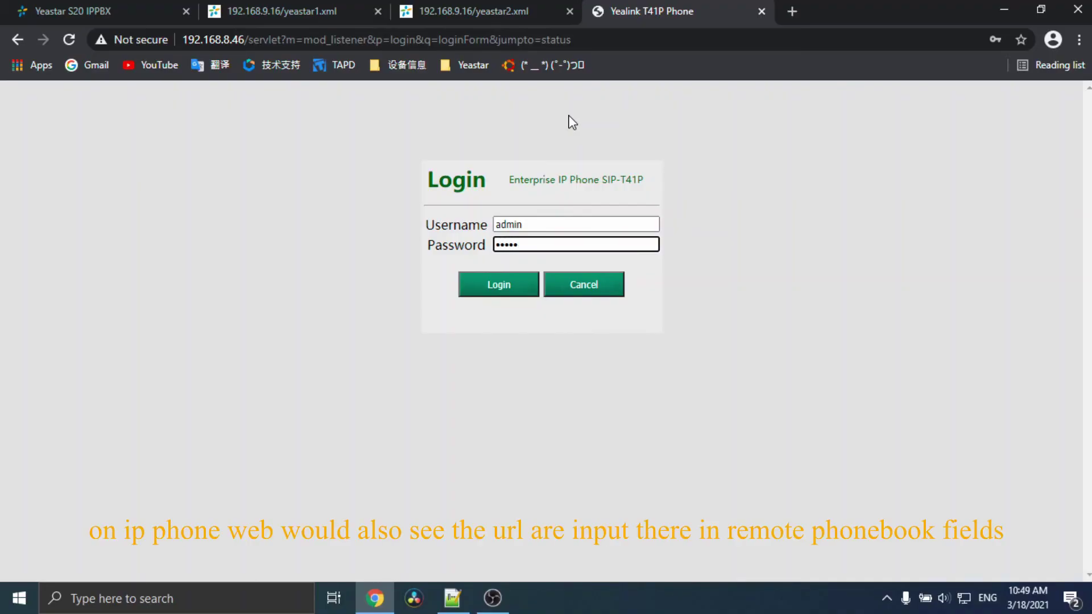
Log in to the T41P web page without saving the password and open Directory > Remote Phone Book
left_click(495, 287)
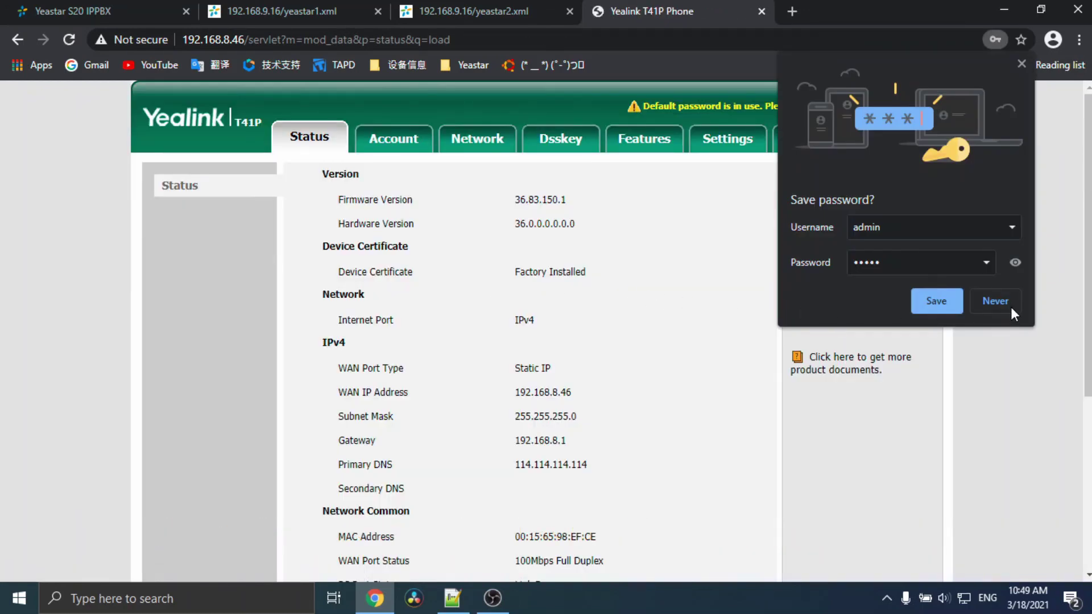
left_click(1008, 303)
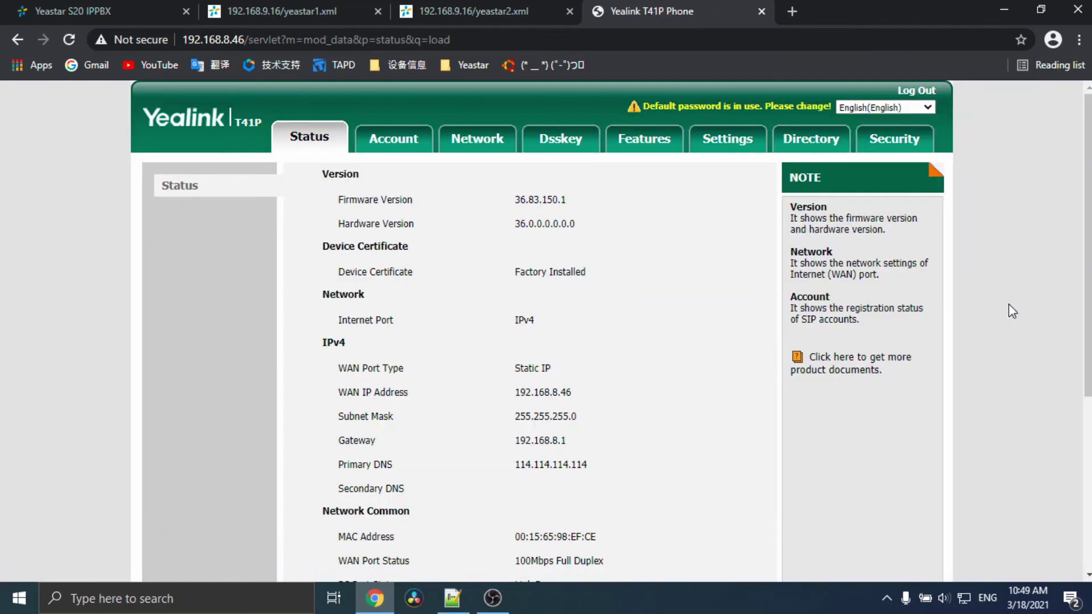
left_click(804, 144)
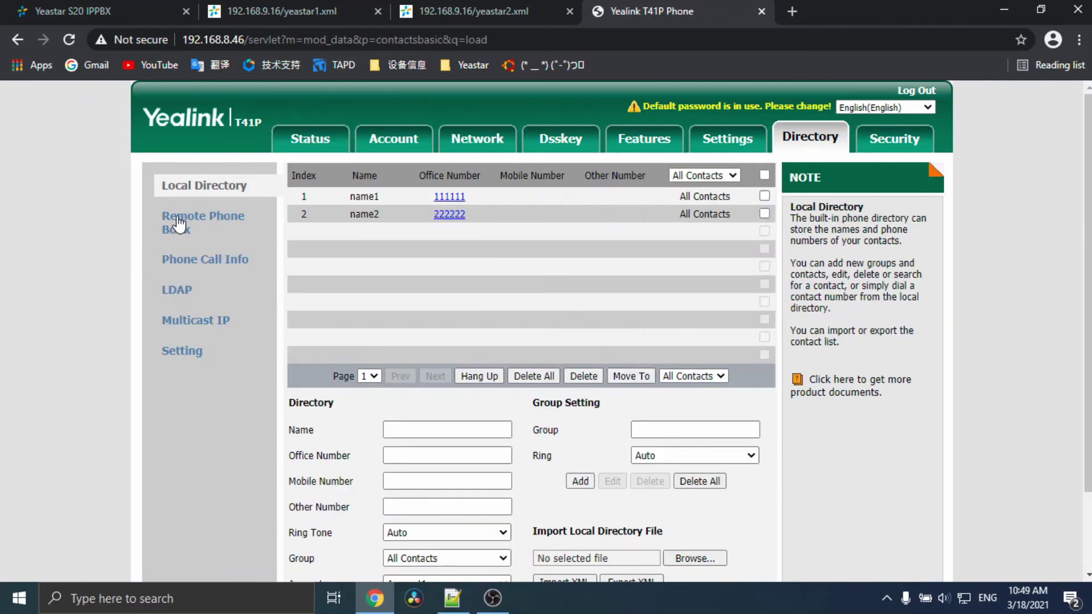
left_click(177, 223)
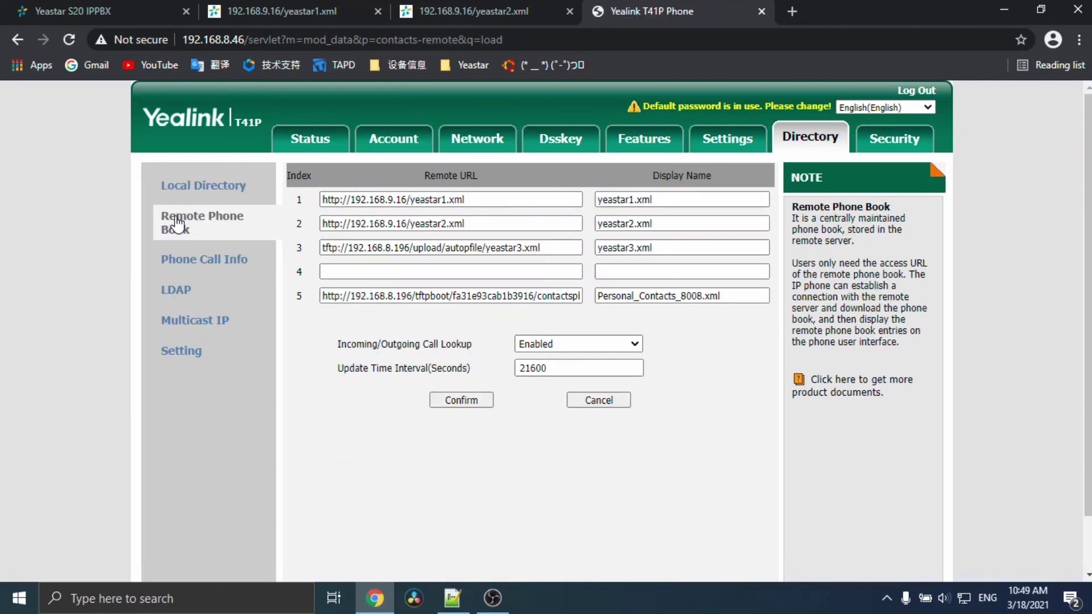
Highlight remote phone book URLs 1, 2 and 3 to verify the provisioned addresses
left_click(480, 196)
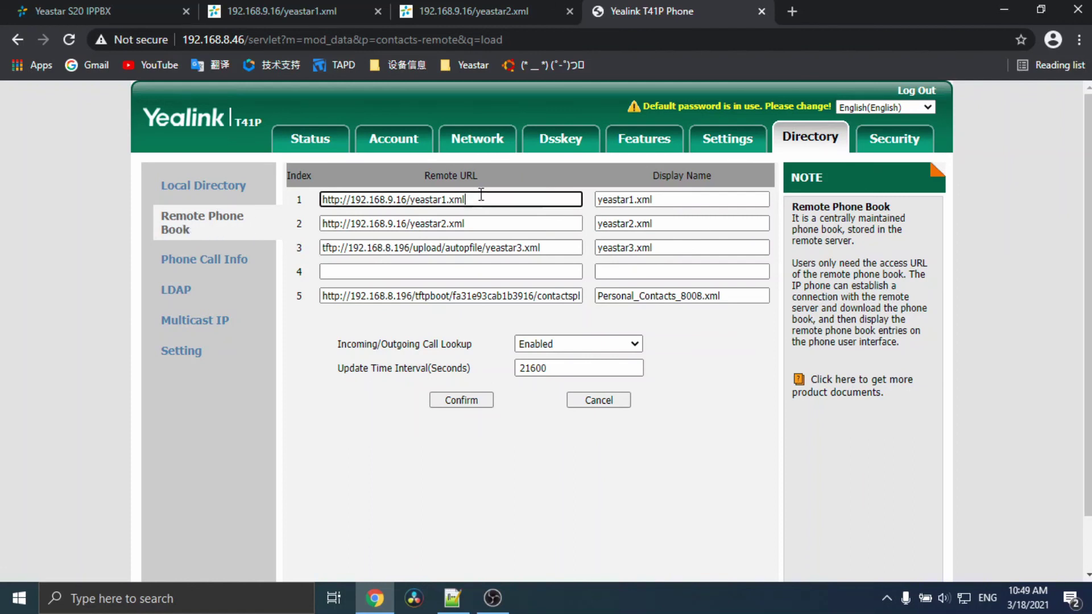
left_click_drag(480, 197, 299, 205)
left_click_drag(482, 223, 312, 227)
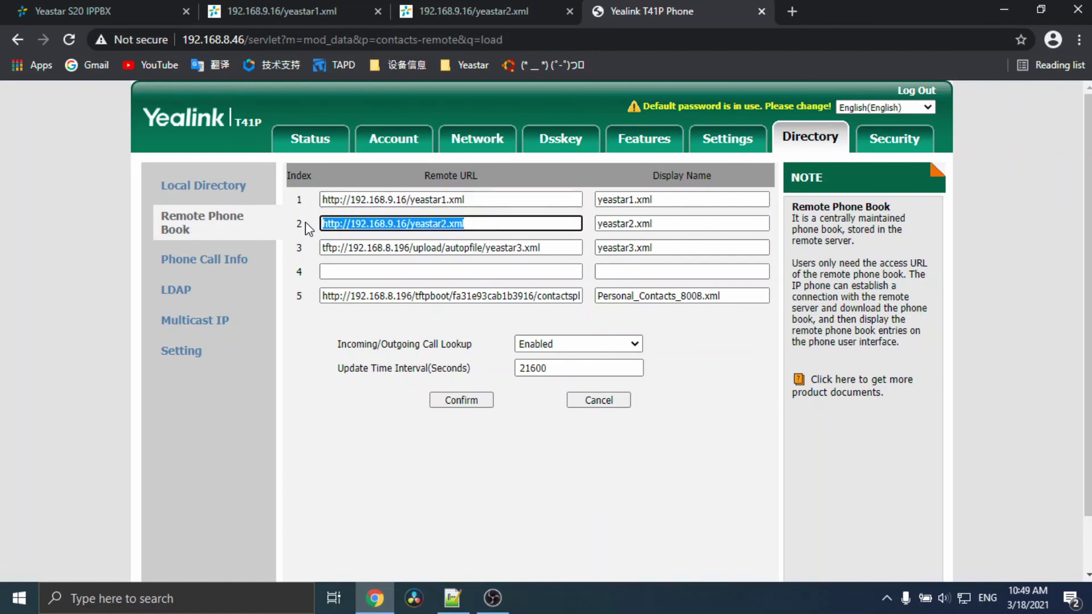
left_click_drag(580, 248, 304, 247)
left_click(417, 248)
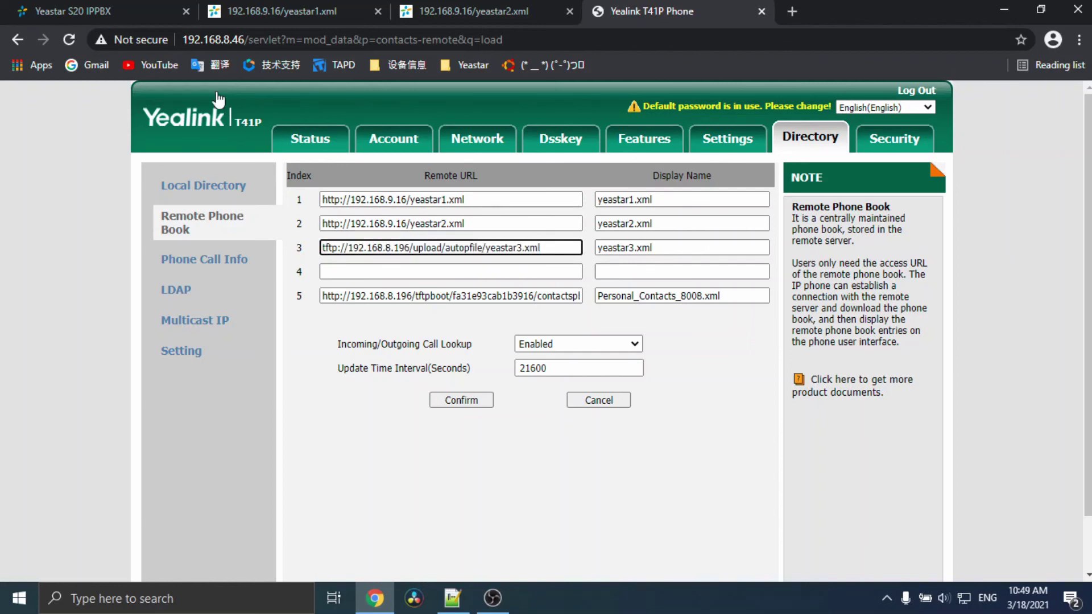
Switch to the Yeastar S20 IPPBX tab showing the Auto Provisioning device list with the T41P
left_click(92, 9)
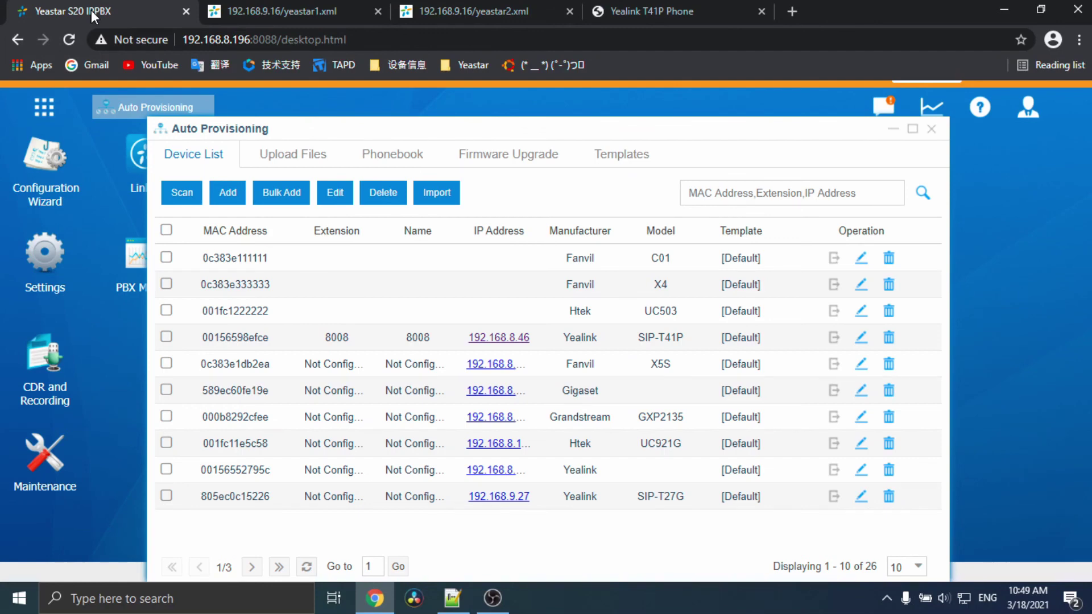